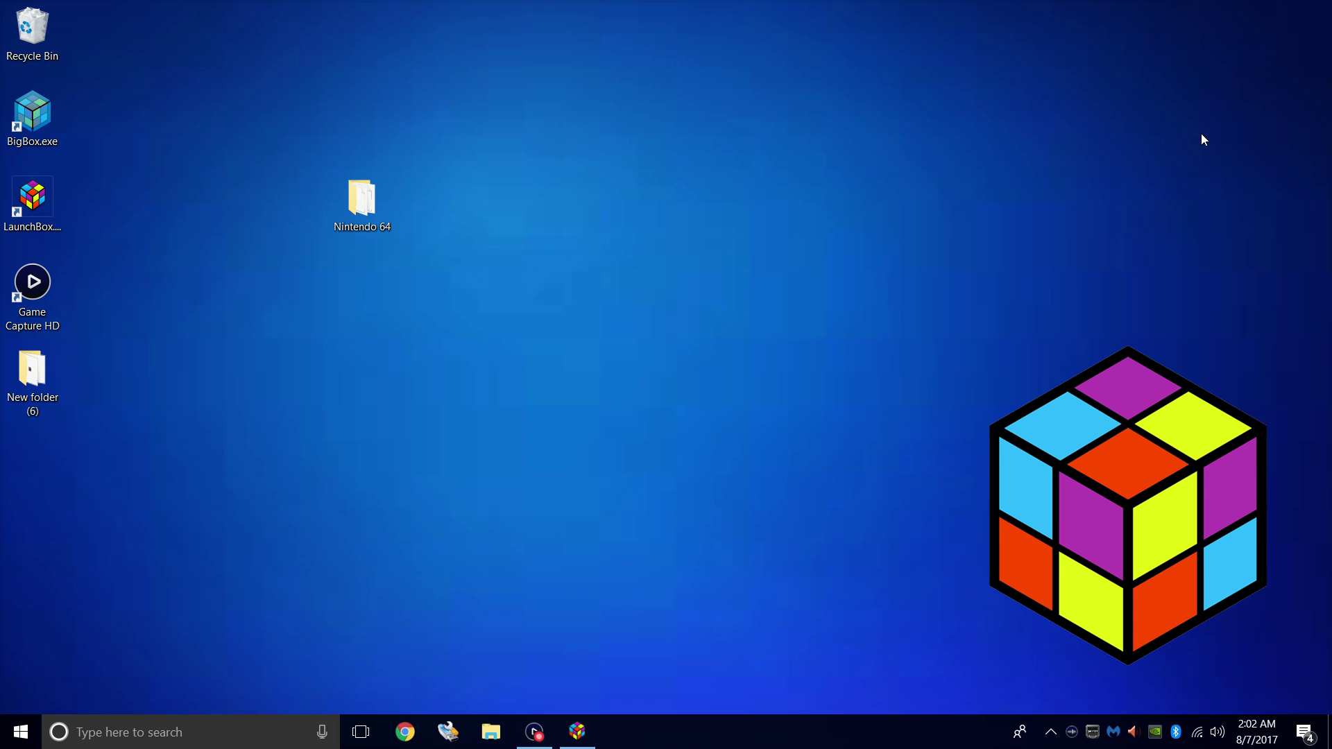
Inspect the N64 ROM files in the desktop's Nintendo 64 folder, and close the folder.
{"action": "double_click", "coordinate": [372, 195]}
{"action": "left_click_drag", "start_coordinate": [583, 103], "coordinate": [757, 171]}
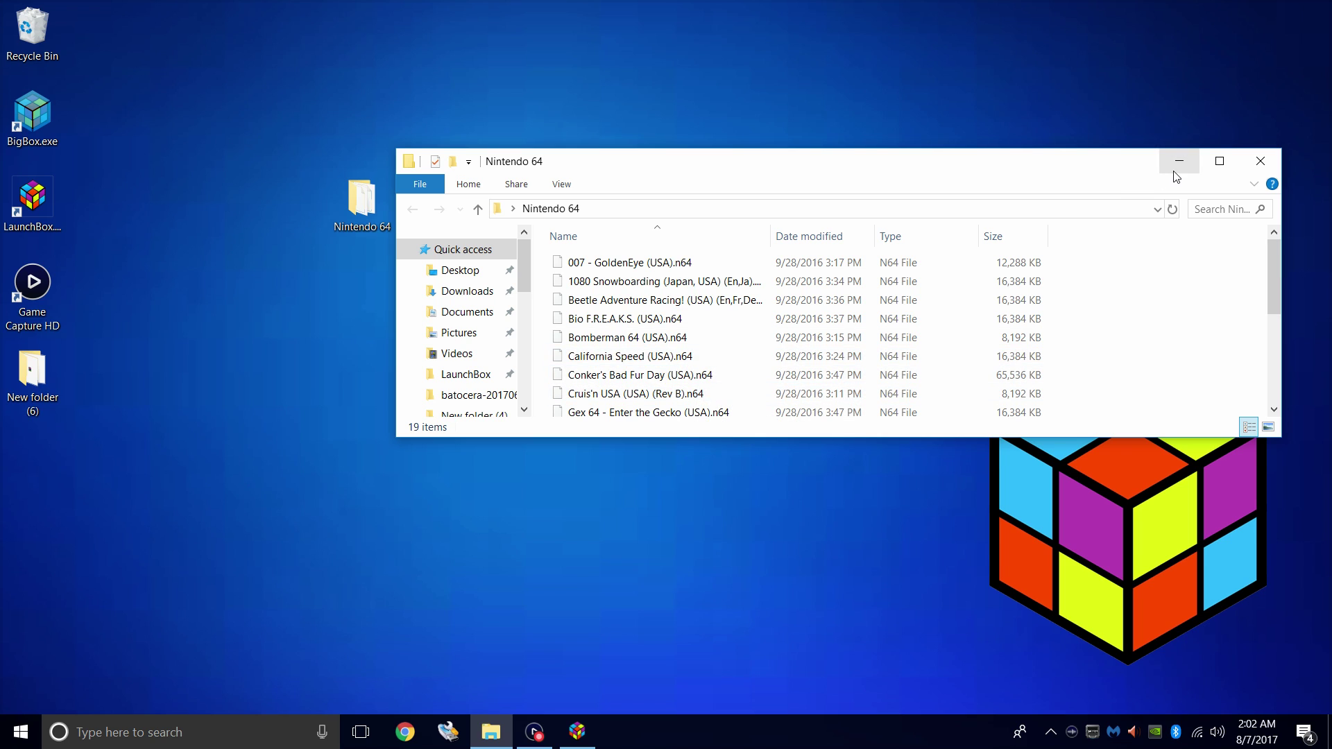
{"action": "left_click", "coordinate": [1259, 161]}
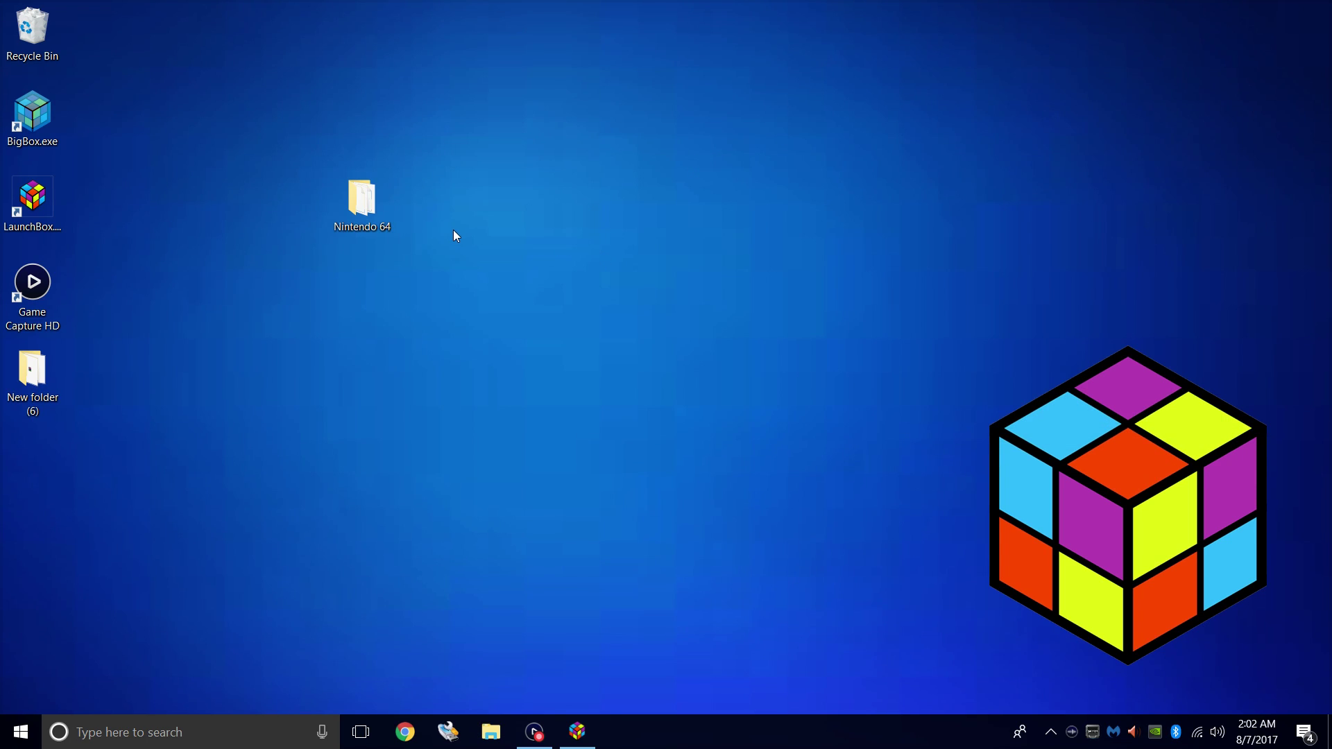
Move the Nintendo 64 folder from the desktop into the Games folder inside the LaunchBox folder, and close the file window.
{"action": "left_click", "coordinate": [490, 732]}
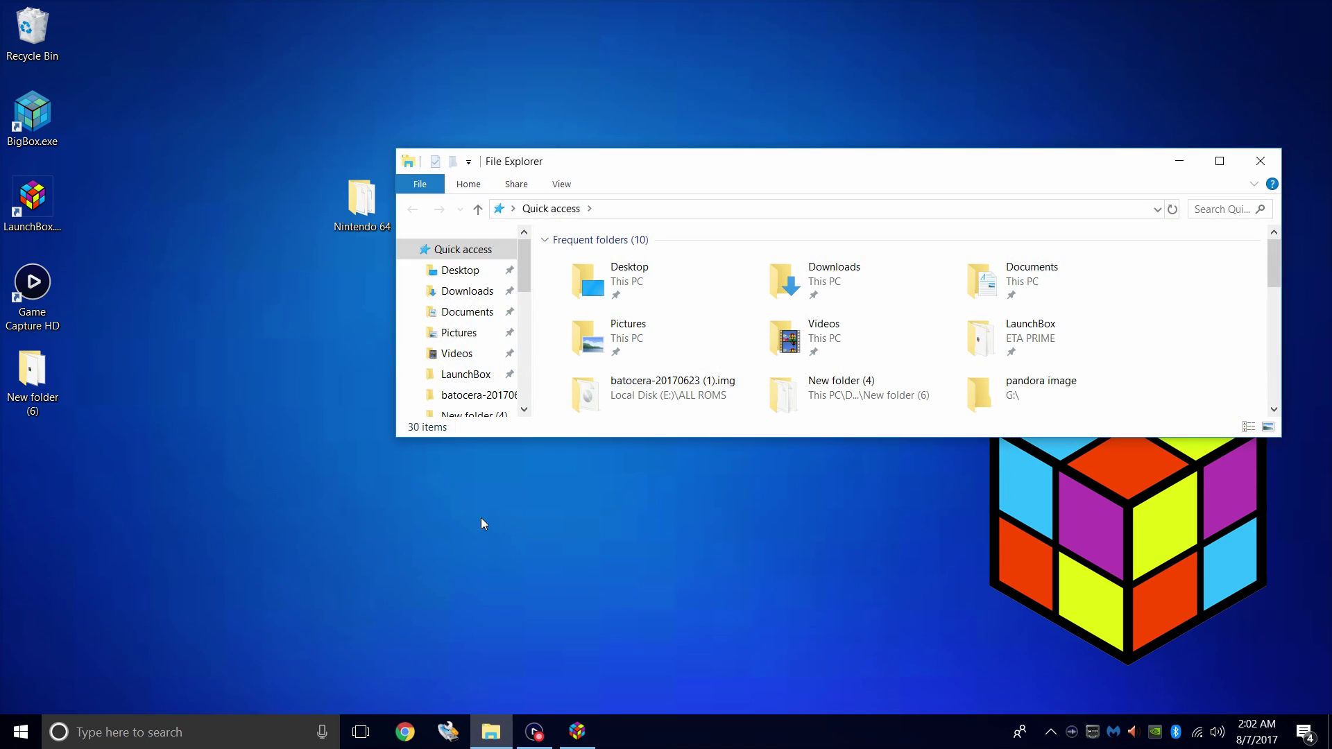
{"action": "left_click", "coordinate": [465, 377]}
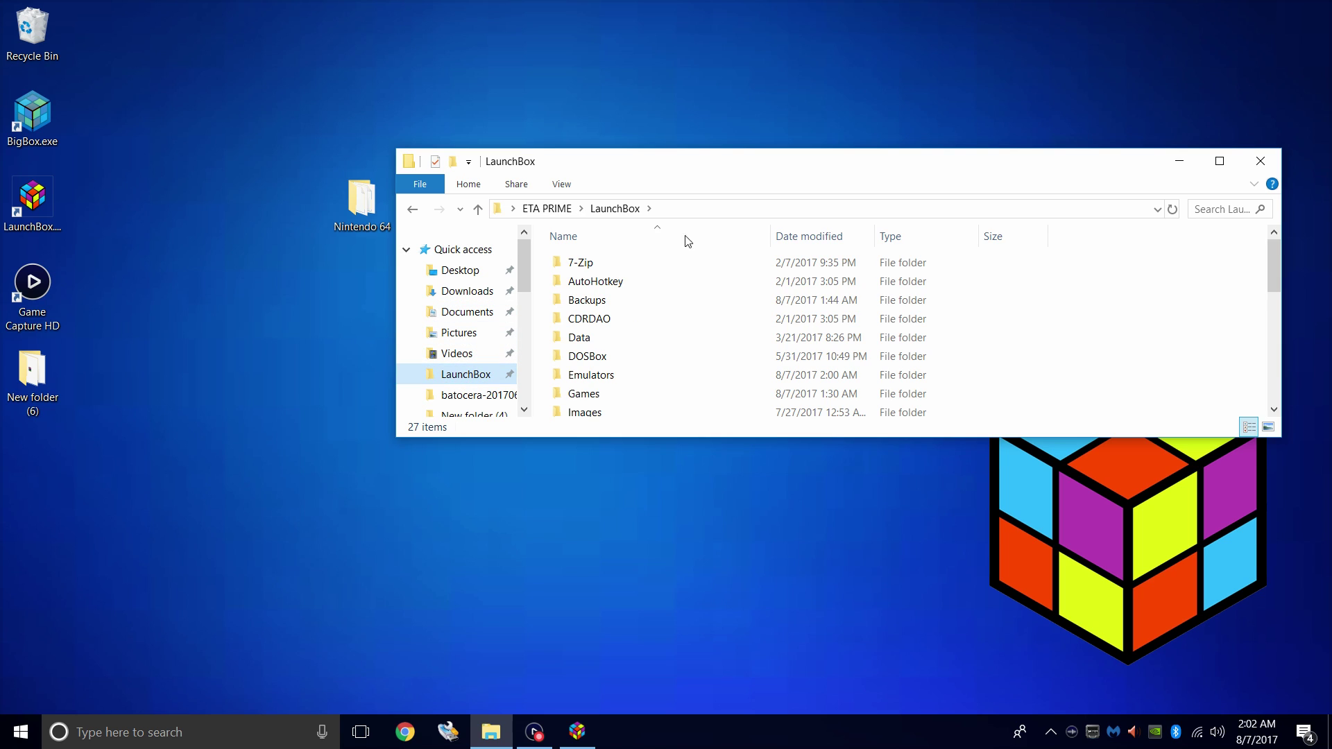
{"action": "left_click_drag", "start_coordinate": [692, 166], "coordinate": [735, 93]}
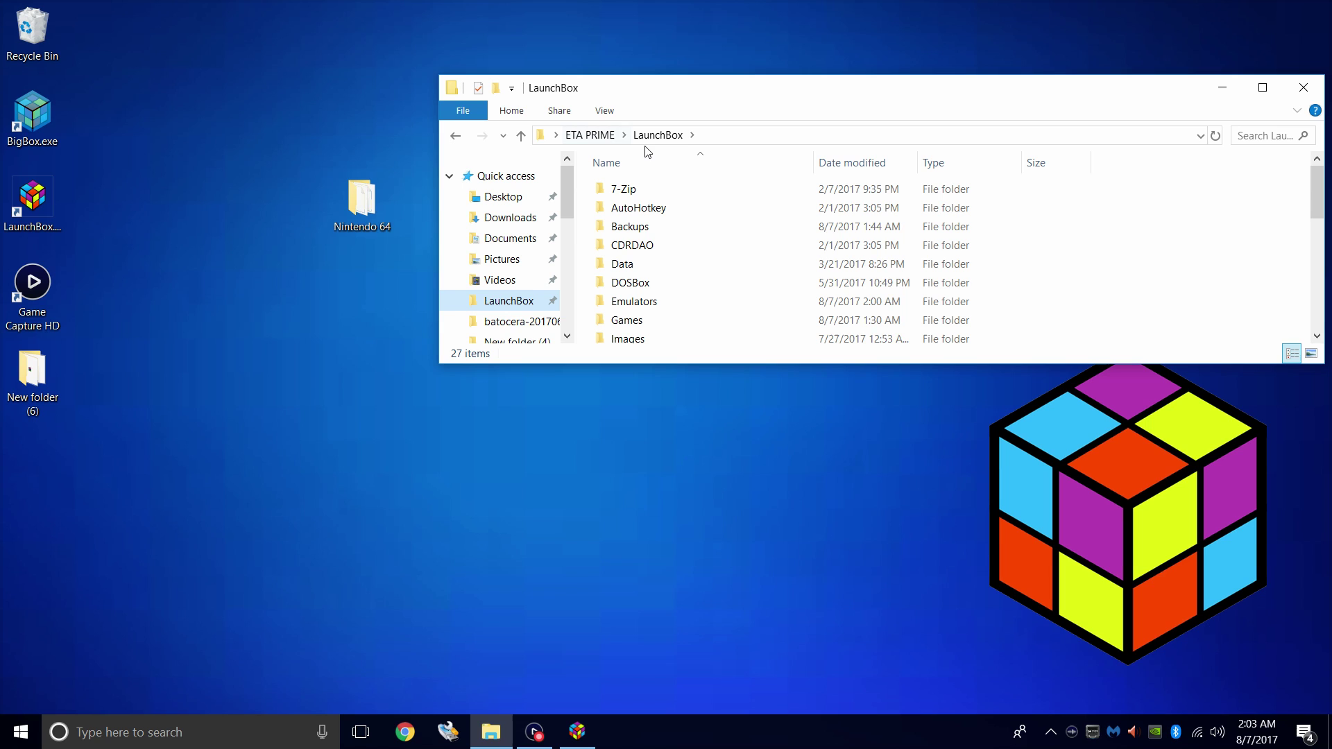
{"action": "double_click", "coordinate": [631, 320]}
{"action": "left_click_drag", "start_coordinate": [361, 201], "coordinate": [1192, 277]}
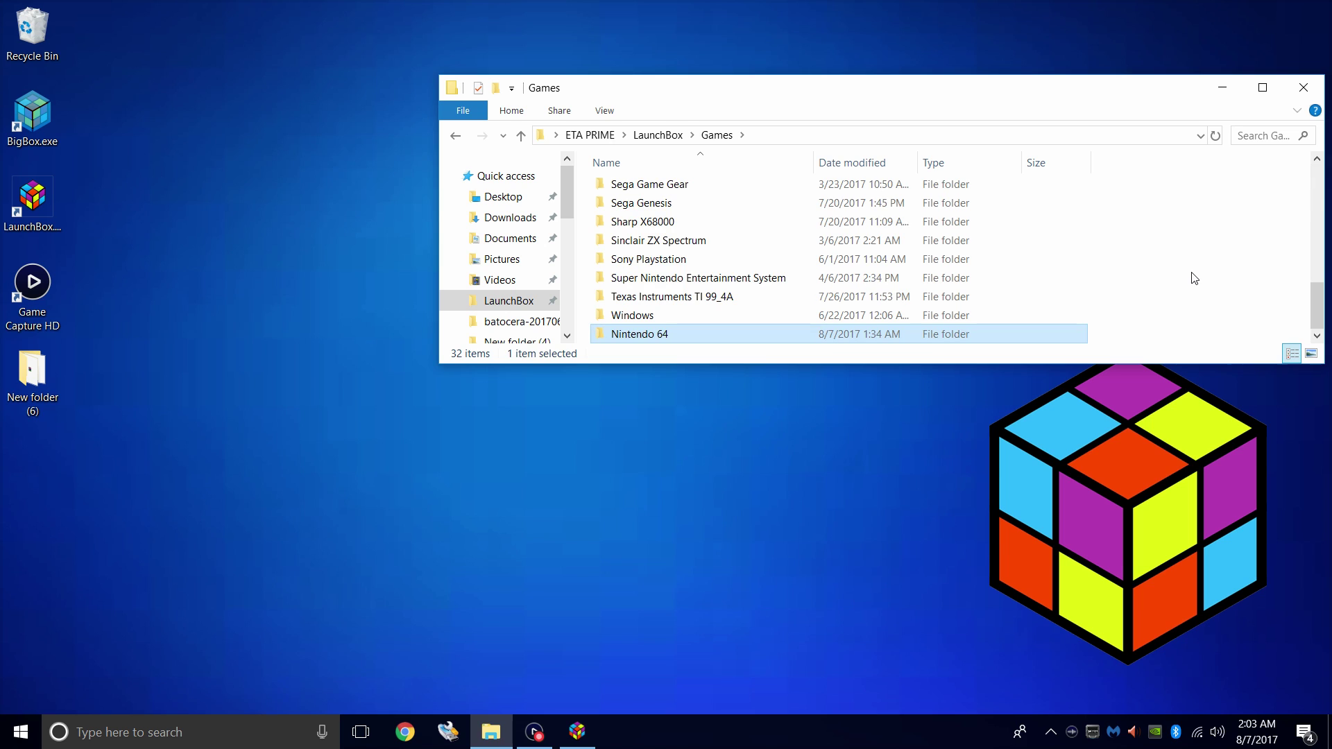
{"action": "left_click", "coordinate": [1304, 88]}
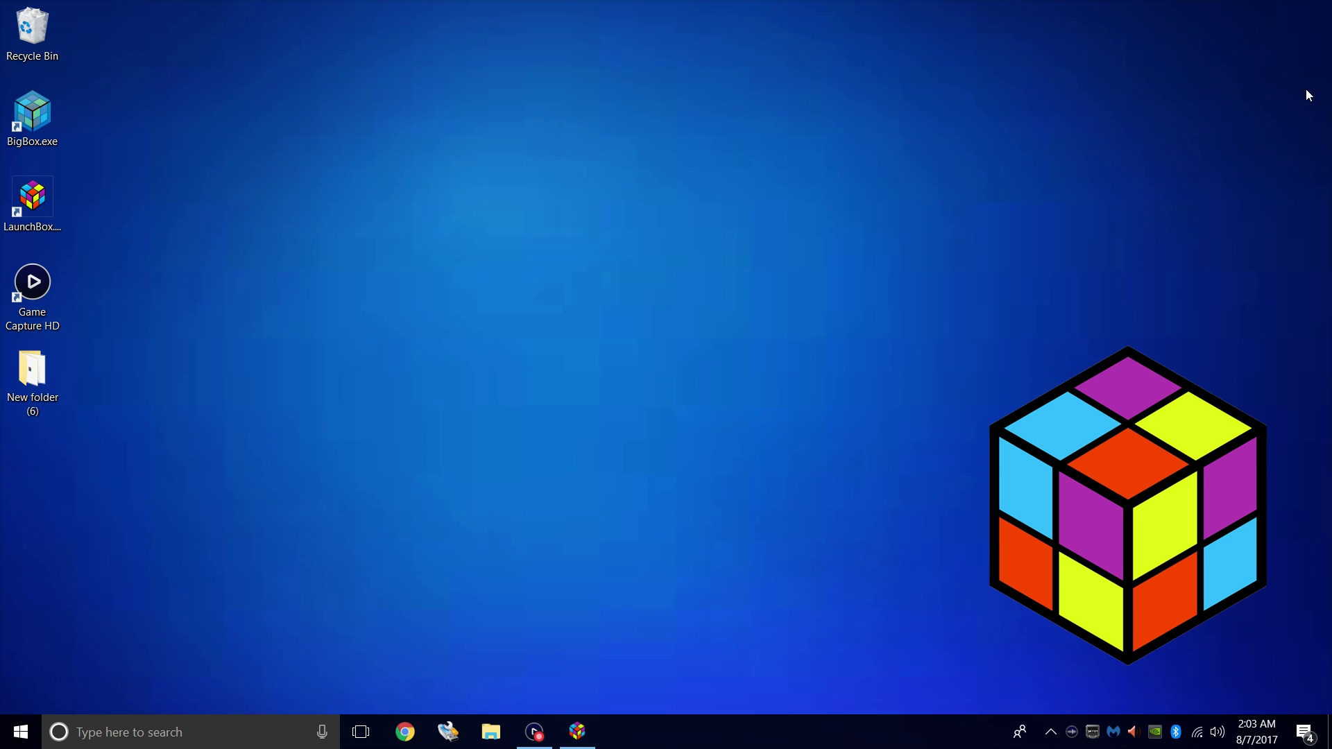
Switch to LaunchBox and start adding an emulator, choosing Project64 as its name.
{"action": "left_click", "coordinate": [577, 731]}
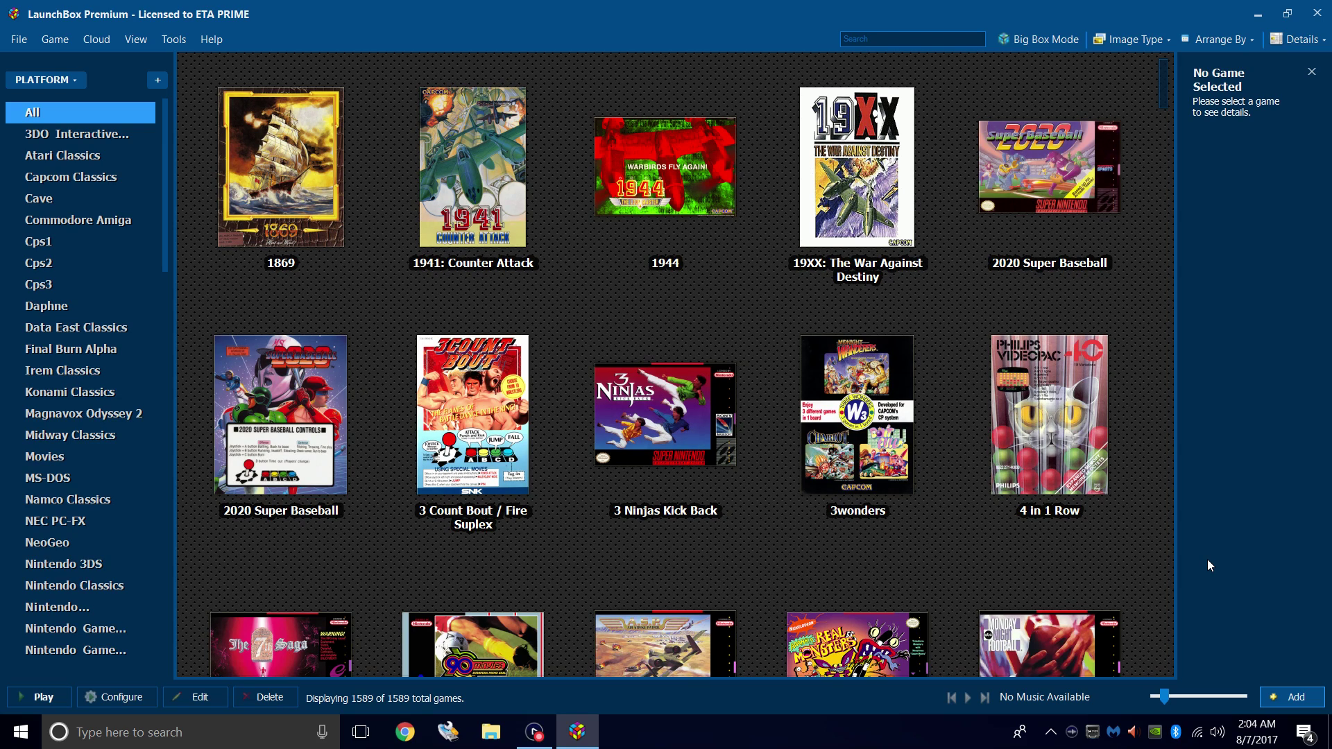
{"action": "left_click", "coordinate": [174, 41]}
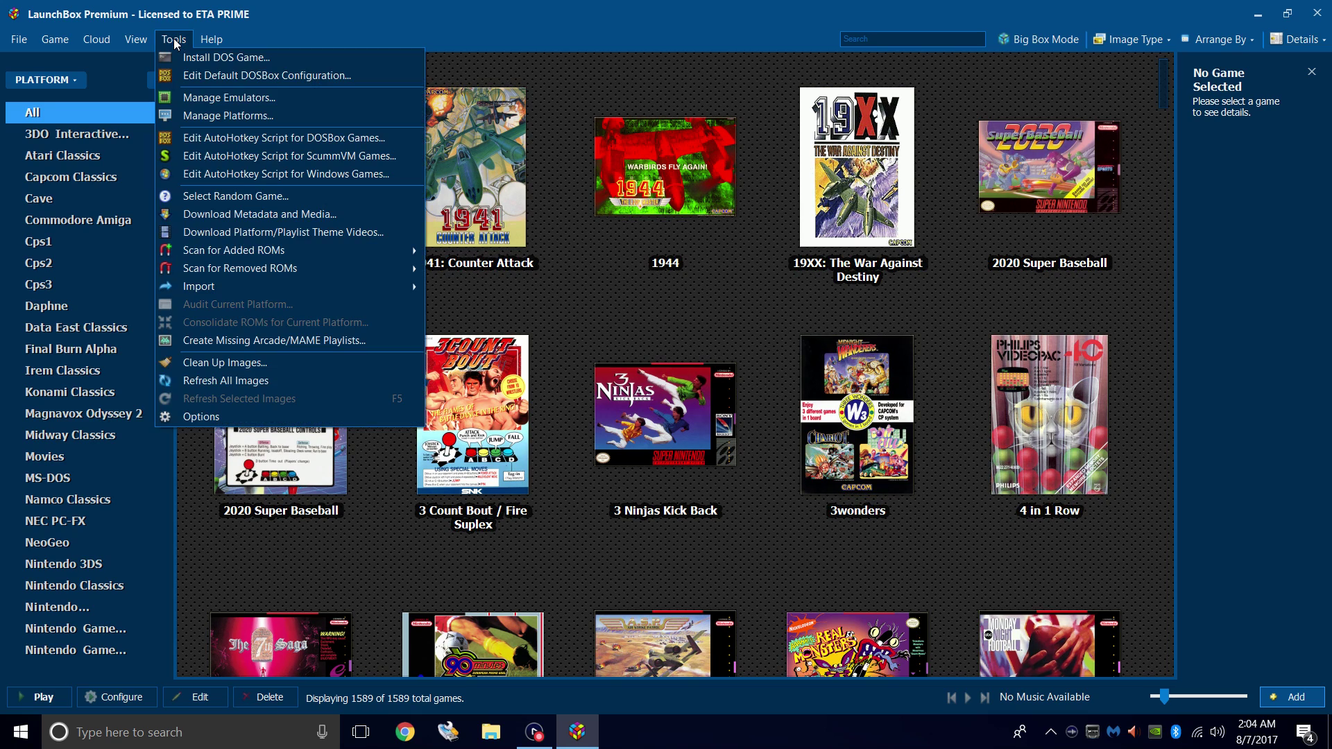
{"action": "left_click", "coordinate": [230, 97]}
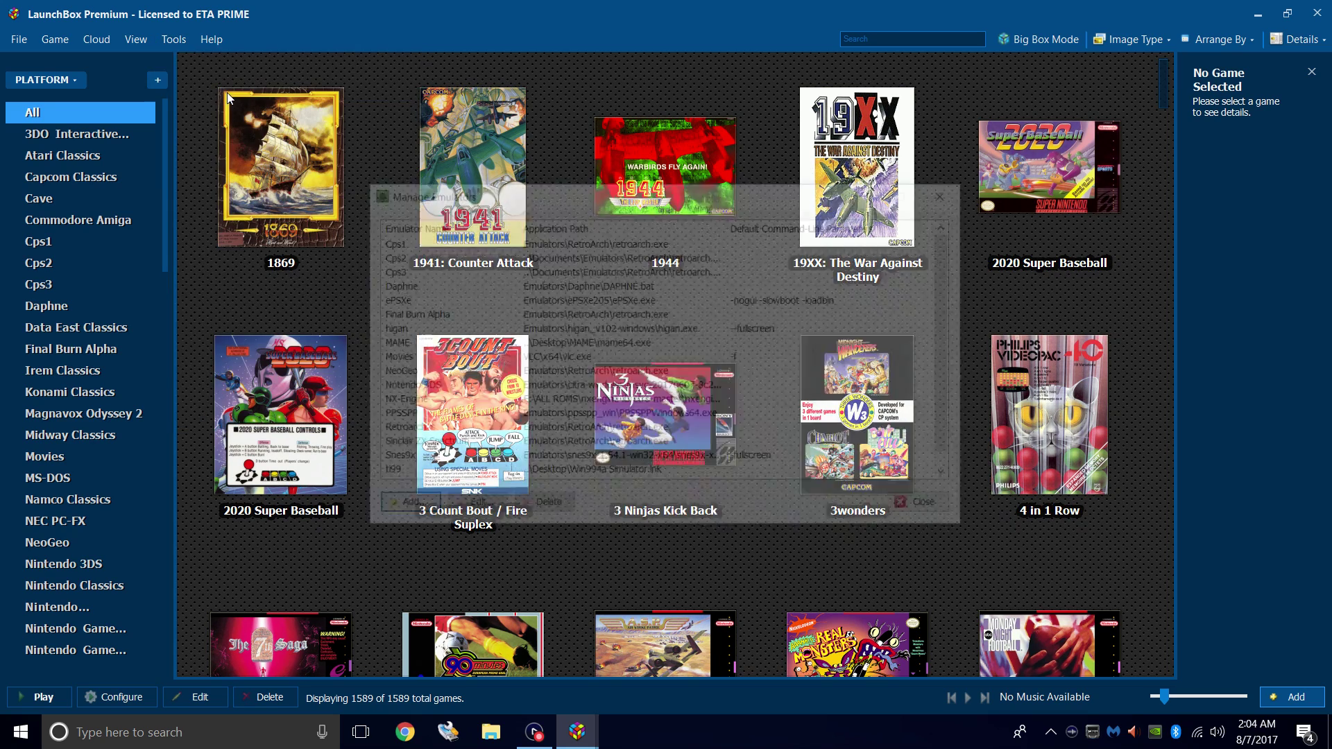
{"action": "left_click", "coordinate": [409, 509]}
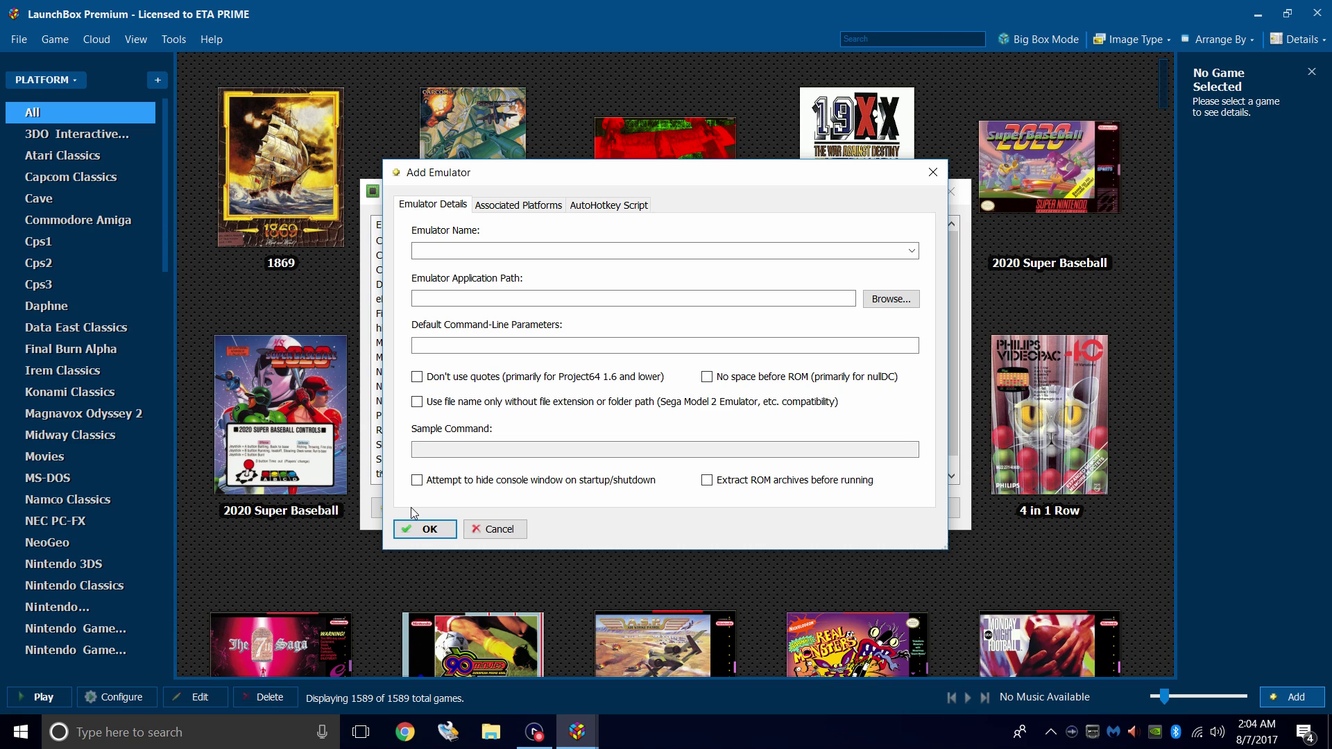
{"action": "left_click", "coordinate": [917, 251]}
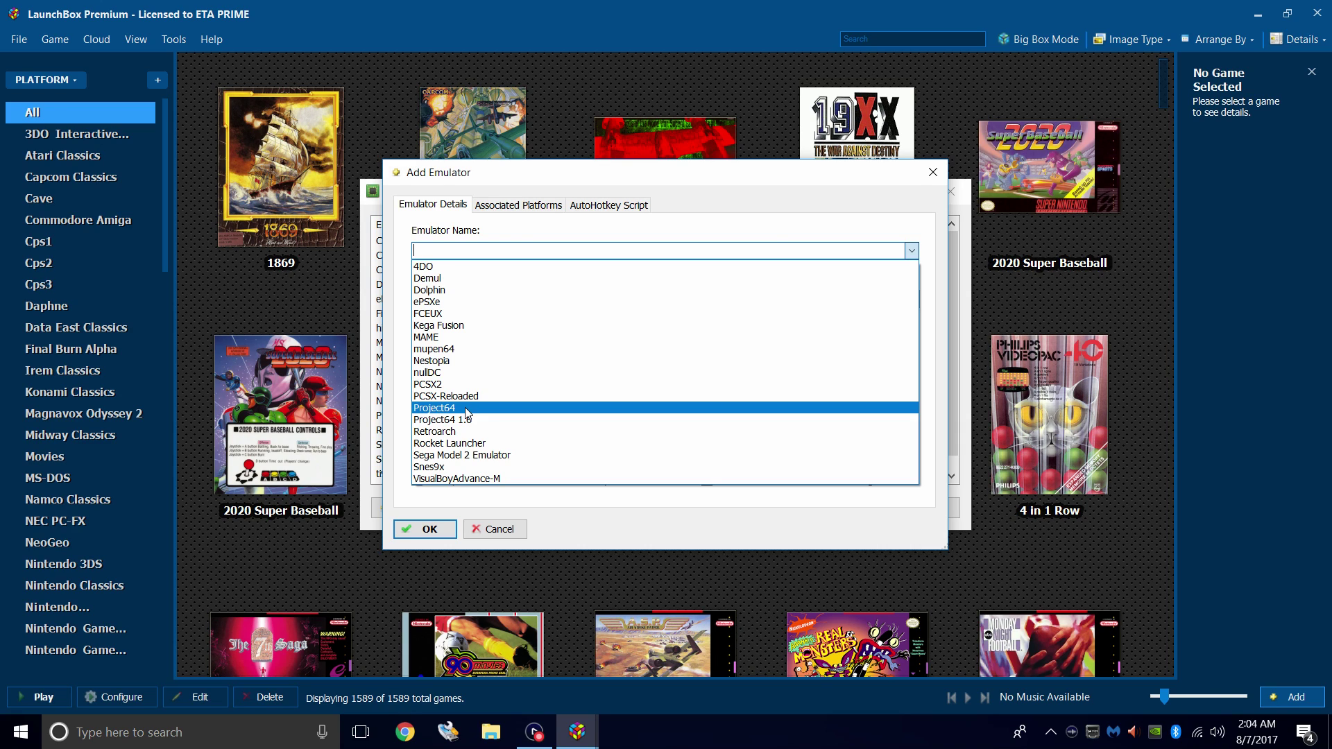
{"action": "left_click", "coordinate": [466, 411]}
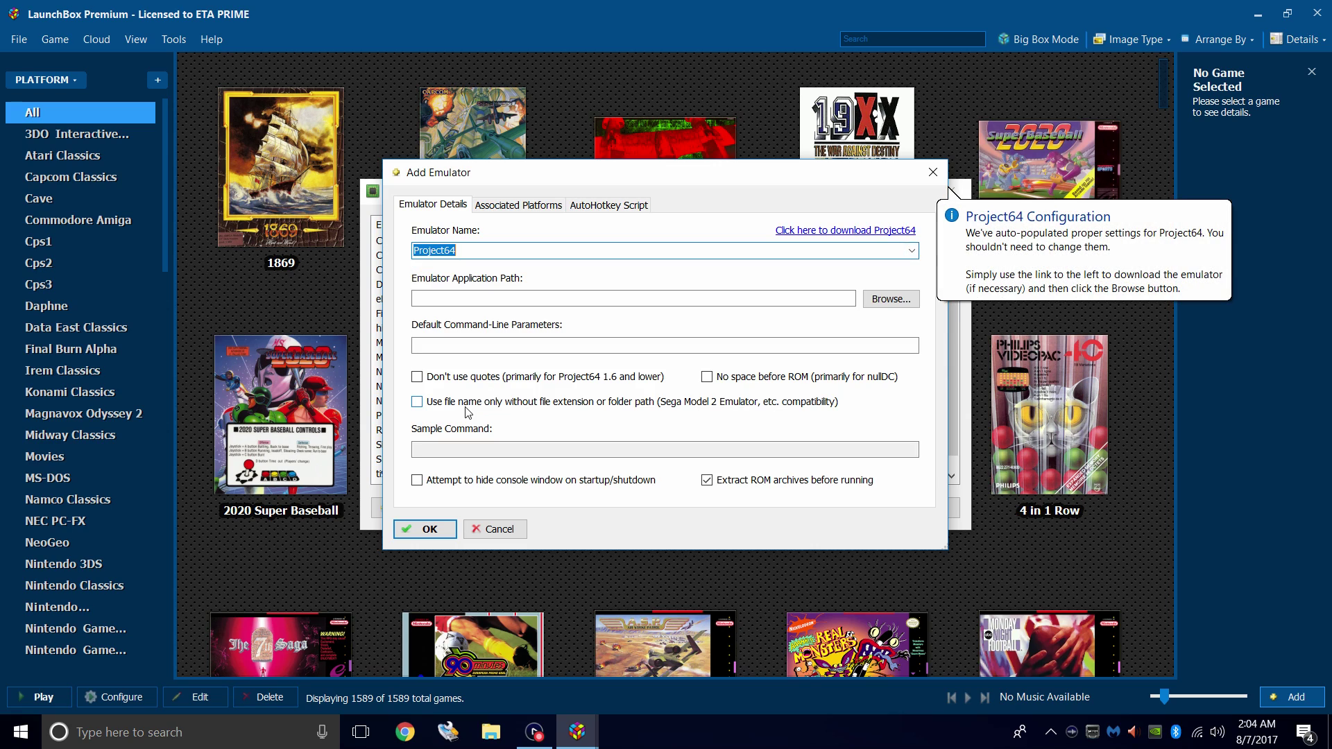
Download Project64 for Windows from the emulator's linked website and run its installer.
{"action": "left_click", "coordinate": [841, 236]}
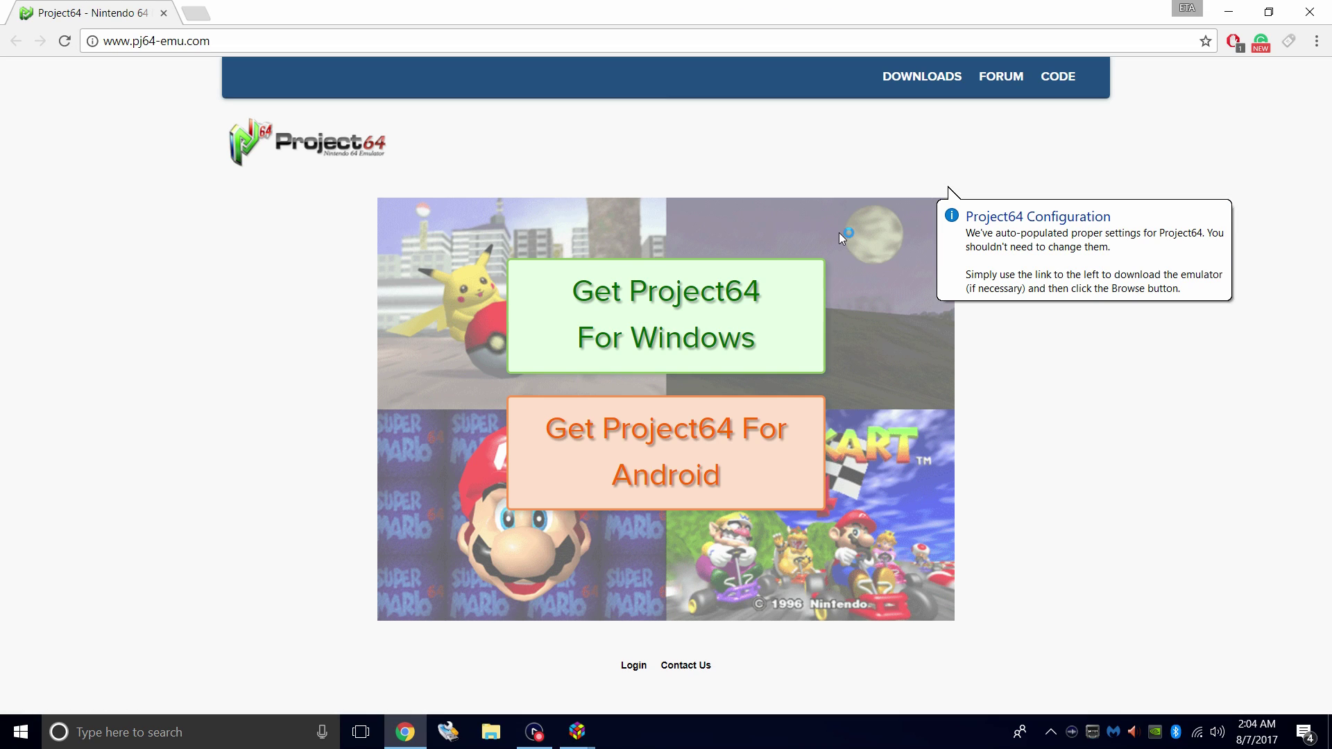
{"action": "left_click", "coordinate": [610, 290]}
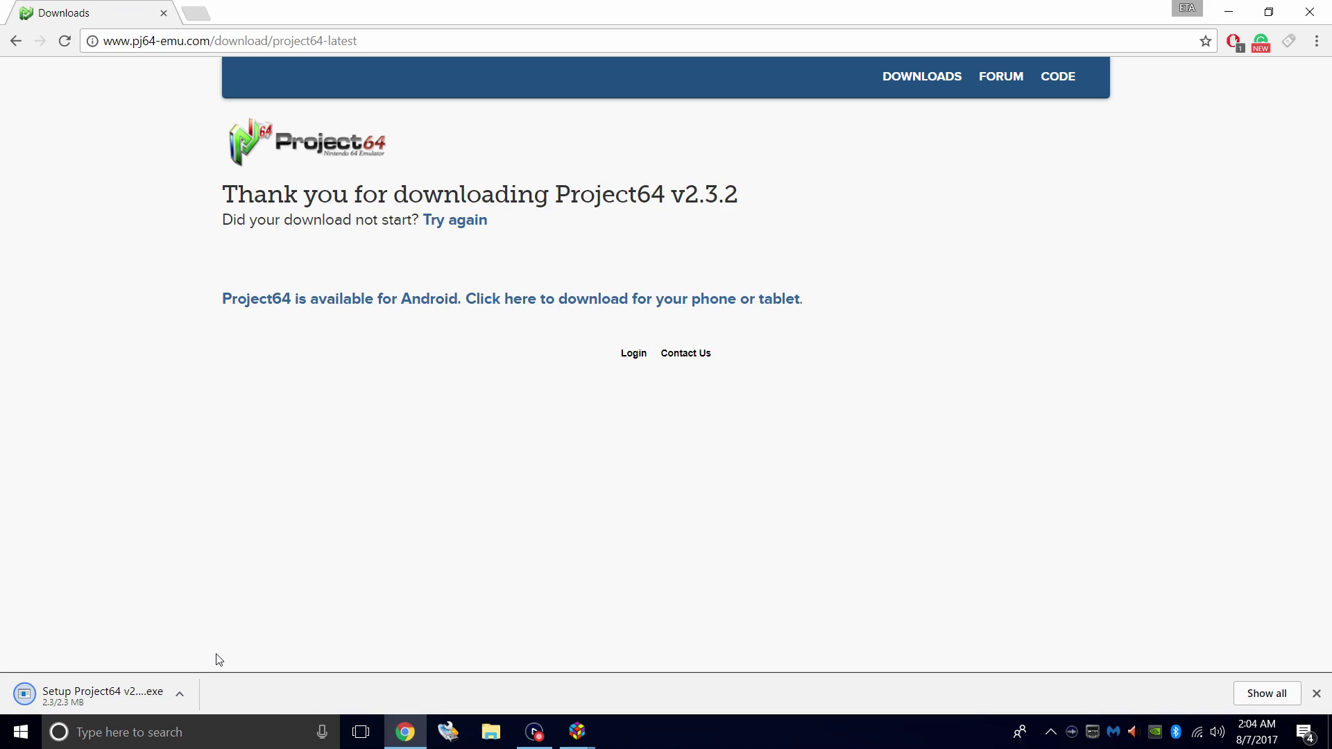
{"action": "left_click", "coordinate": [85, 697]}
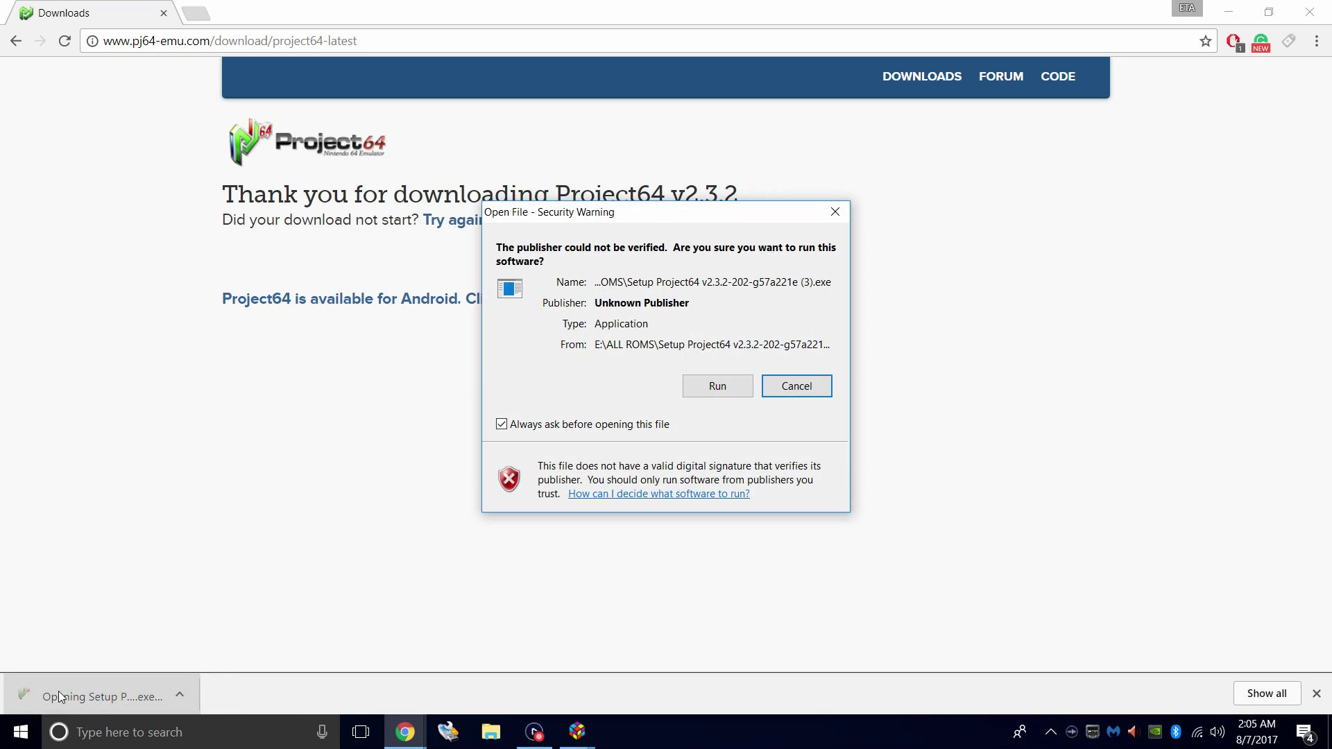
{"action": "left_click", "coordinate": [711, 387]}
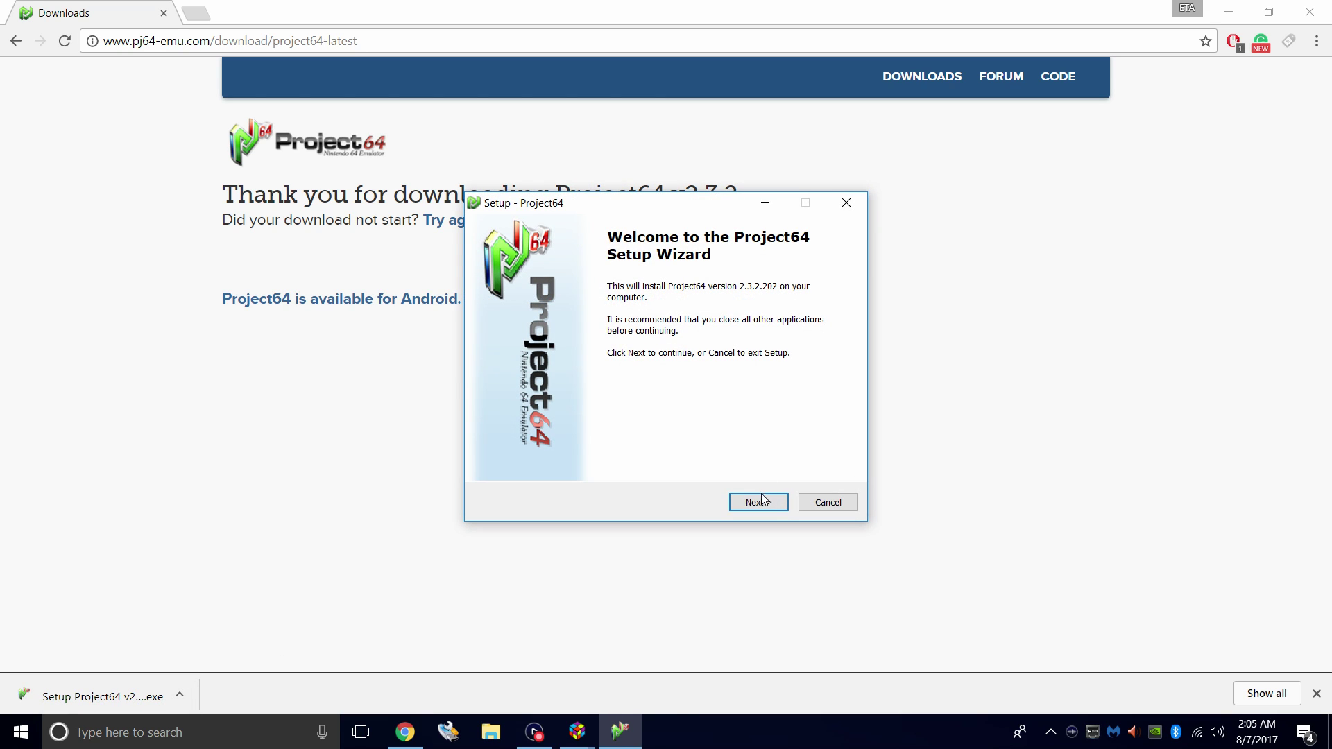
Set the Project64 install location to a Project64 2.3 folder inside LaunchBox's Emulators folder under the user's profile.
{"action": "left_click", "coordinate": [759, 502]}
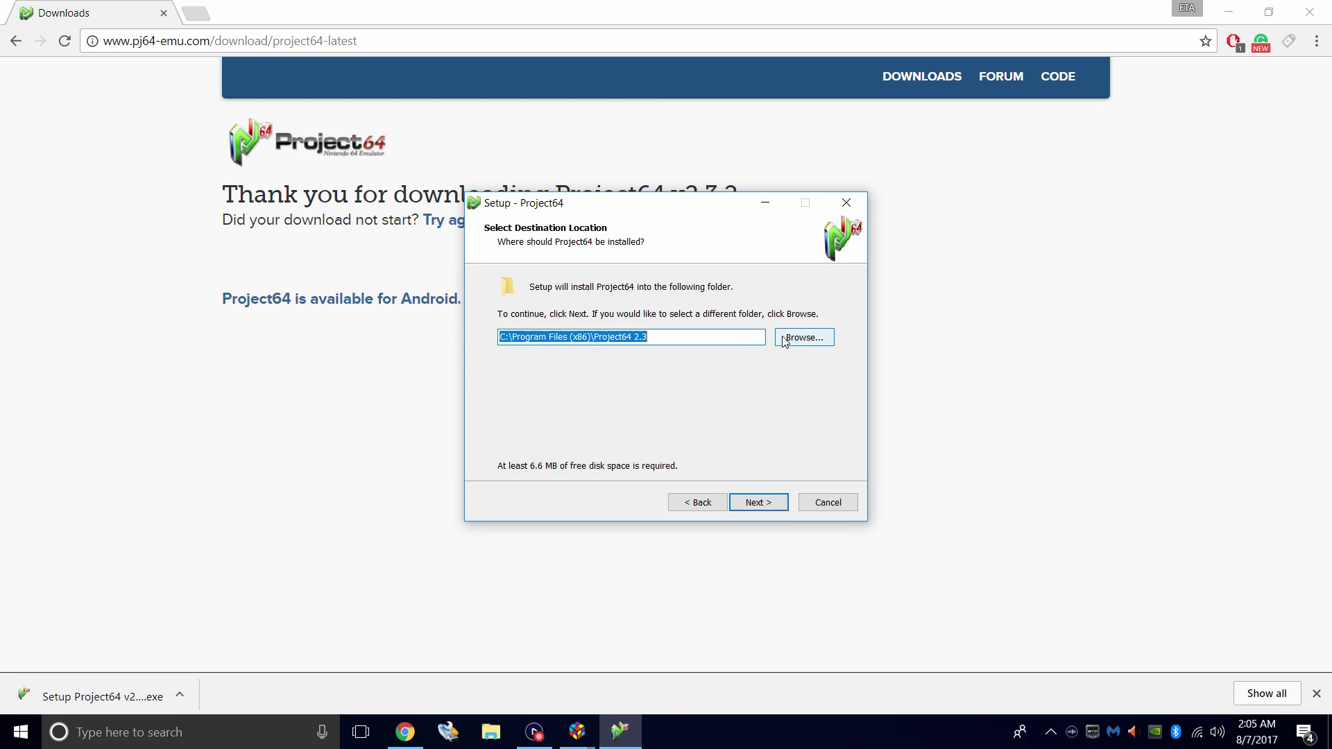
{"action": "left_click", "coordinate": [809, 337]}
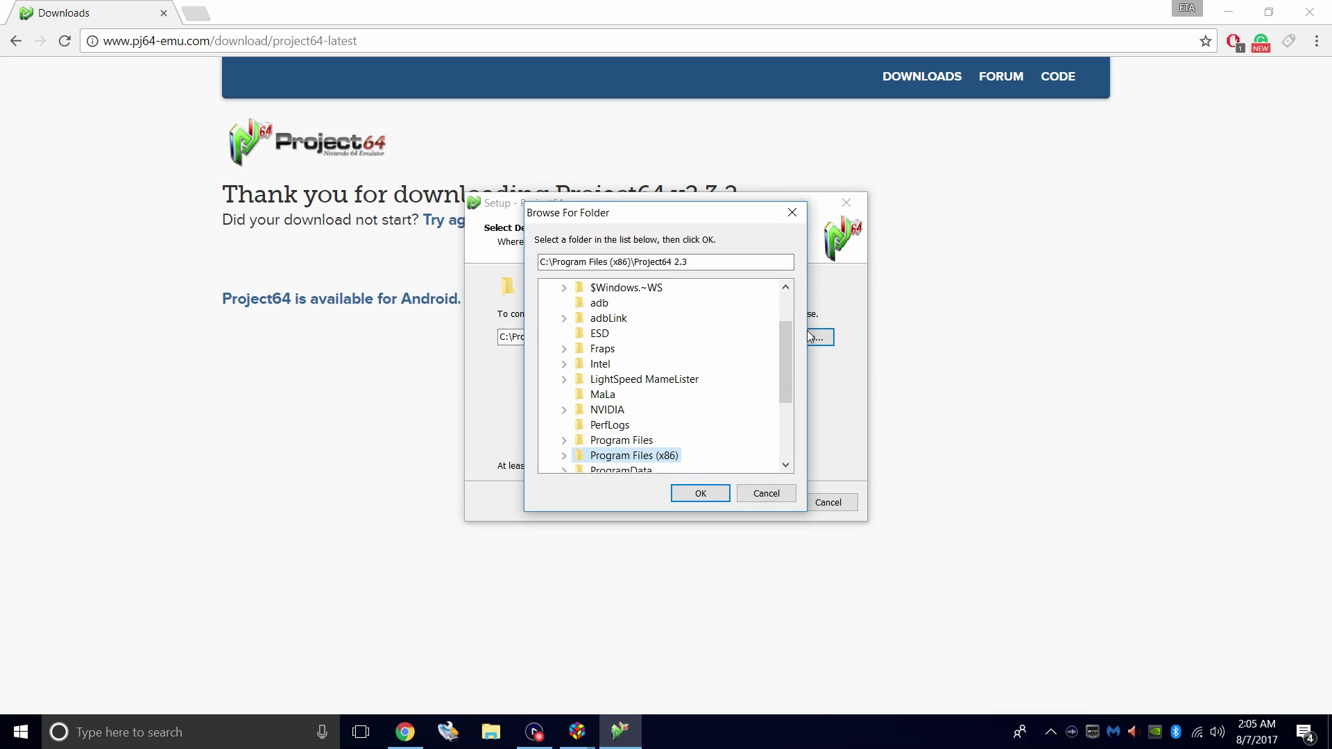
{"action": "left_click_drag", "start_coordinate": [784, 360], "coordinate": [787, 414]}
{"action": "left_click", "coordinate": [603, 396]}
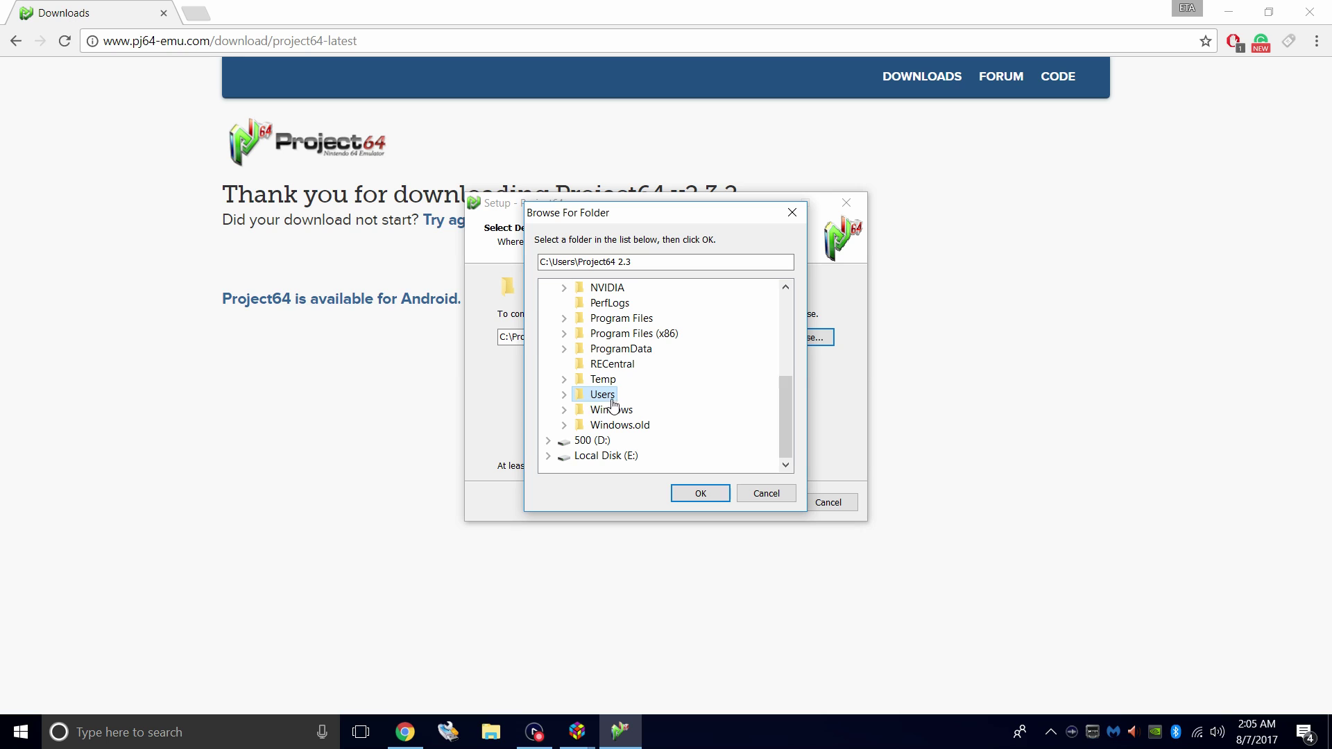
{"action": "left_click", "coordinate": [564, 395]}
{"action": "left_click", "coordinate": [581, 426]}
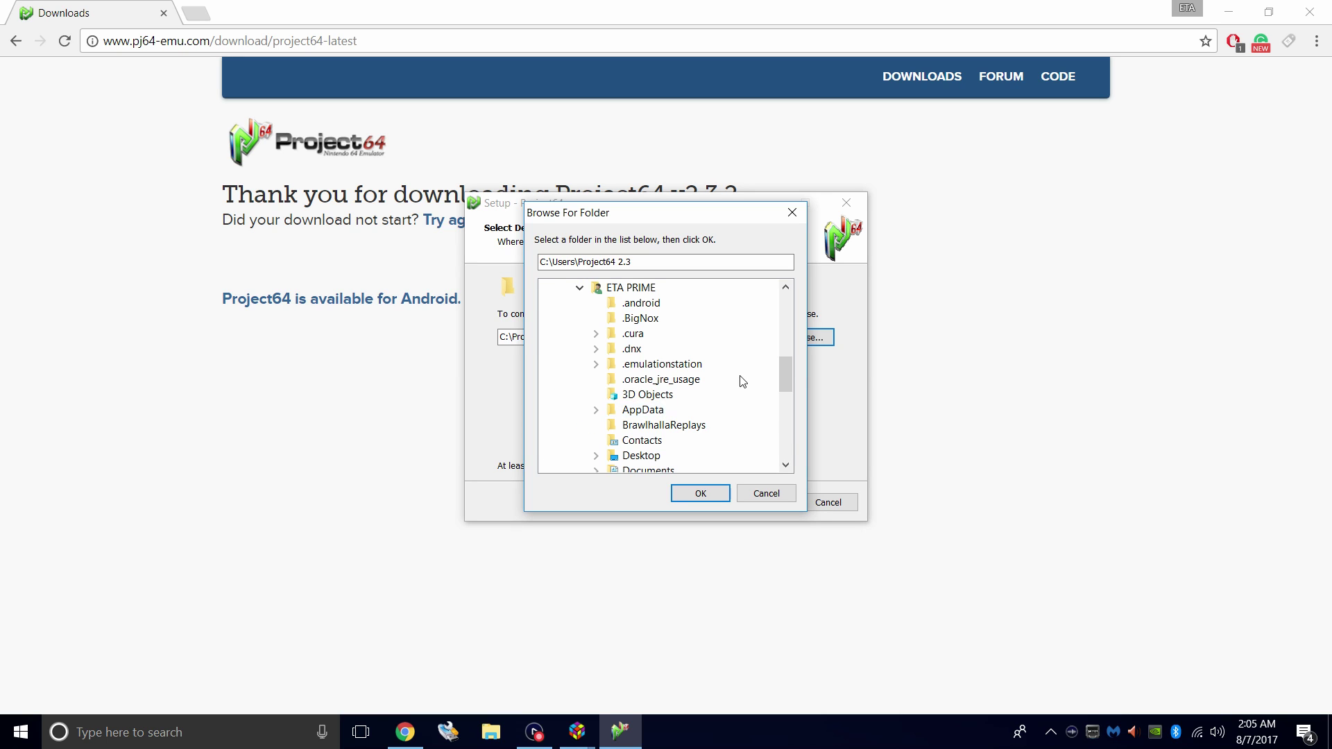
{"action": "left_click_drag", "start_coordinate": [784, 384], "coordinate": [783, 410]}
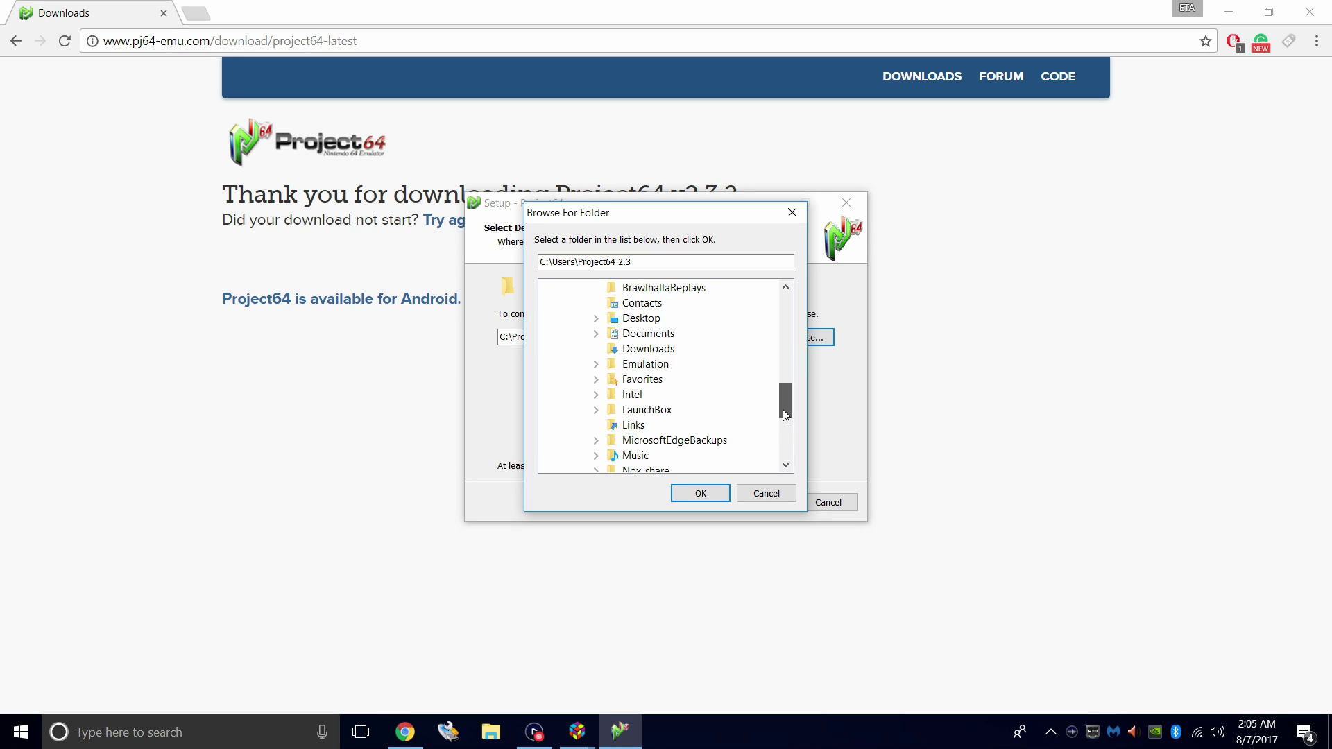
{"action": "left_click", "coordinate": [668, 410]}
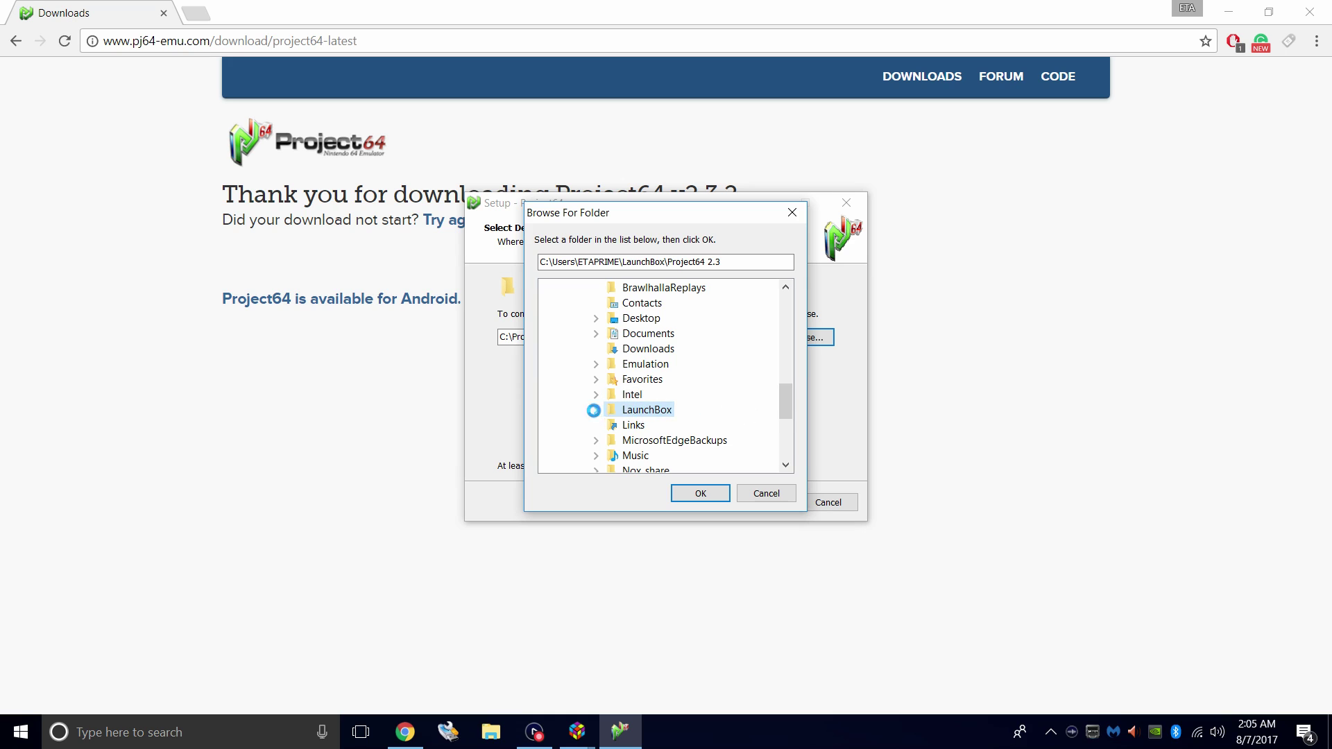
{"action": "left_click", "coordinate": [656, 394]}
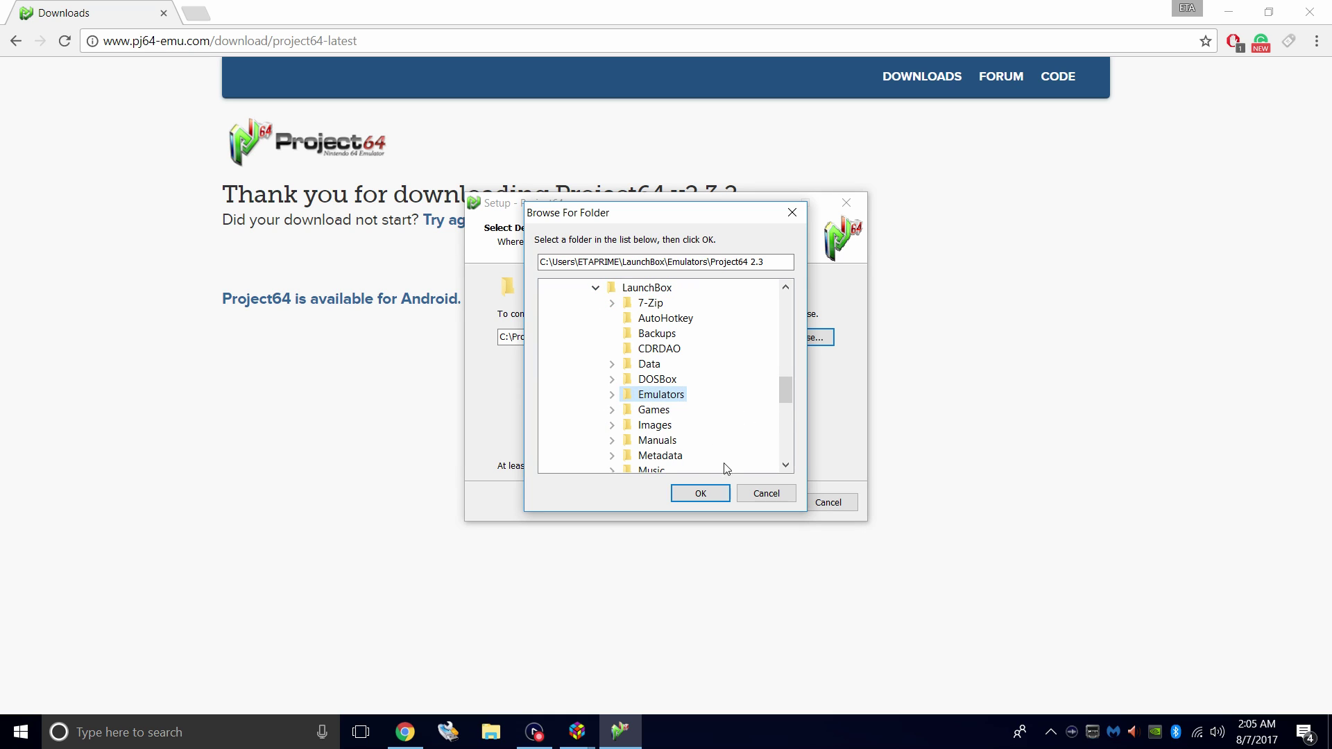
{"action": "left_click", "coordinate": [722, 492]}
{"action": "left_click", "coordinate": [756, 501]}
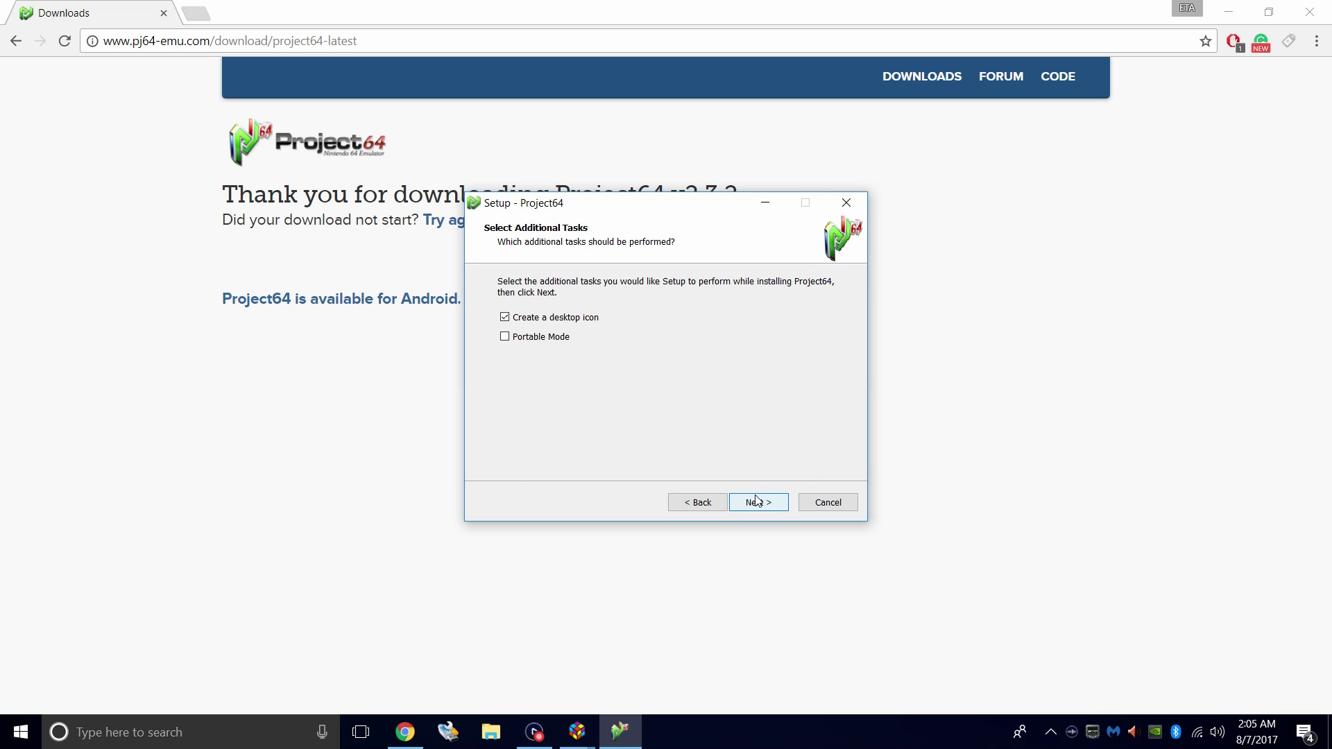
Turn off the desktop icon, enable Portable Mode, and complete the installation with Project64 set to launch.
{"action": "left_click", "coordinate": [505, 317]}
{"action": "left_click", "coordinate": [566, 337]}
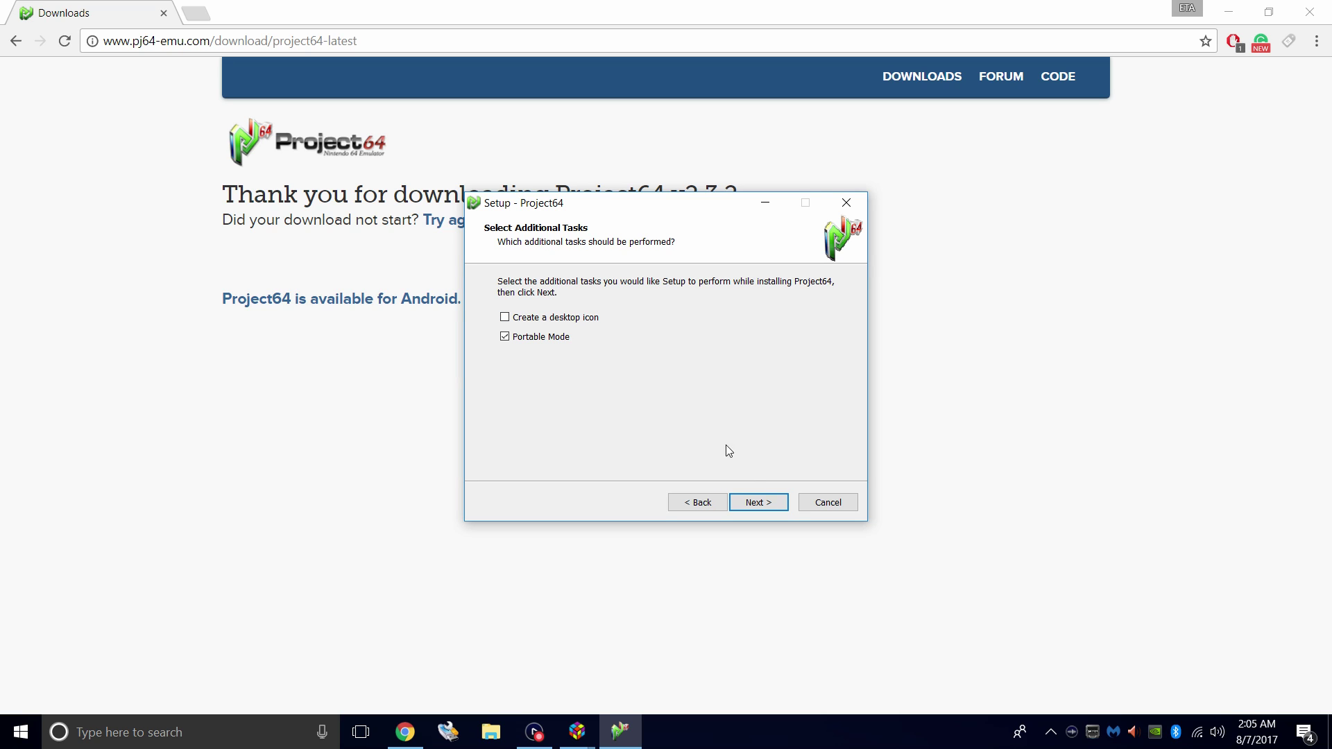
{"action": "left_click", "coordinate": [757, 501]}
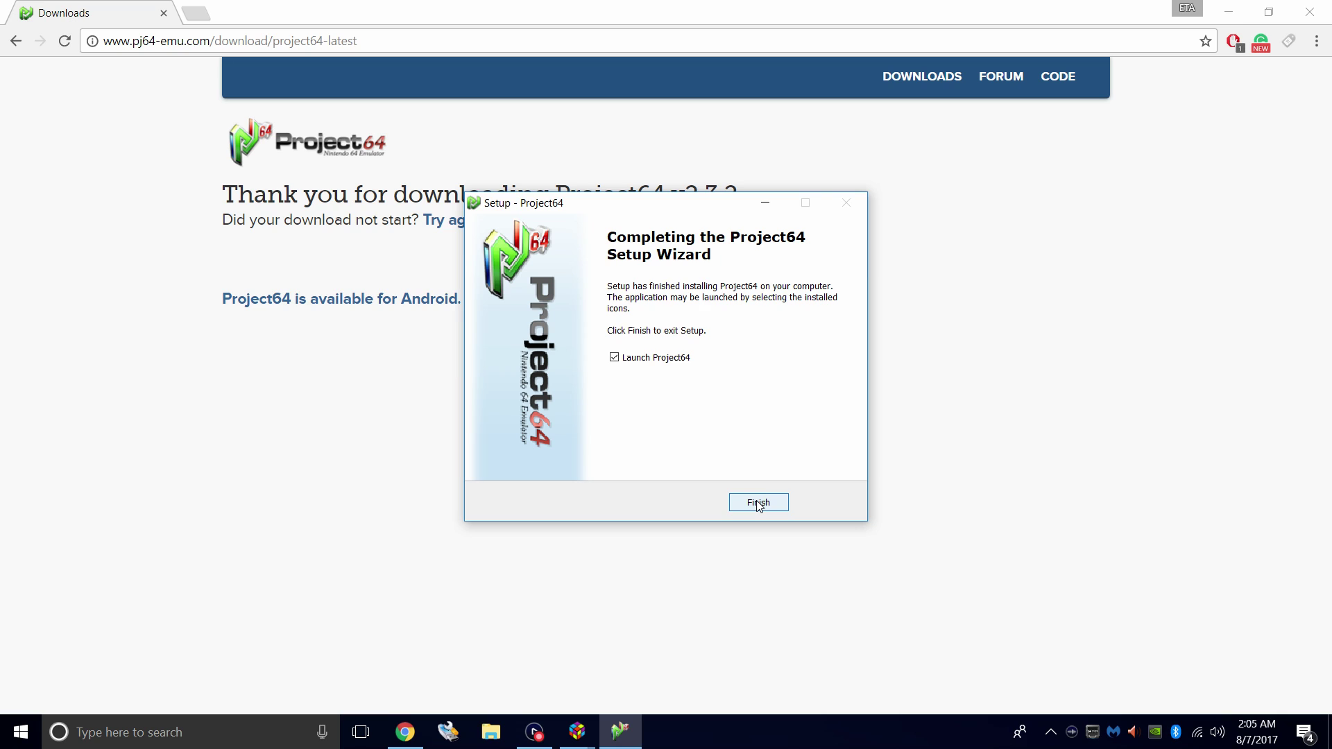
{"action": "left_click", "coordinate": [759, 505]}
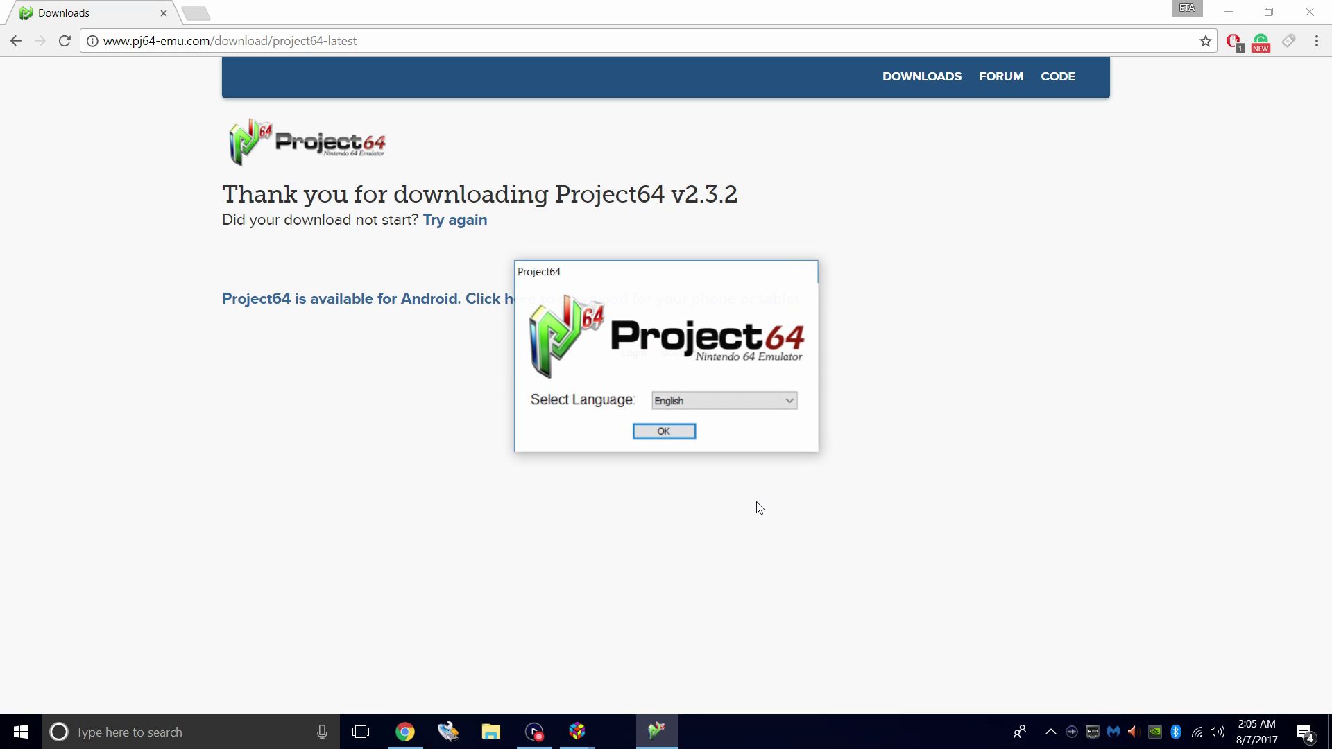
Choose English as the Project64 language and confirm it.
{"action": "left_click", "coordinate": [767, 406]}
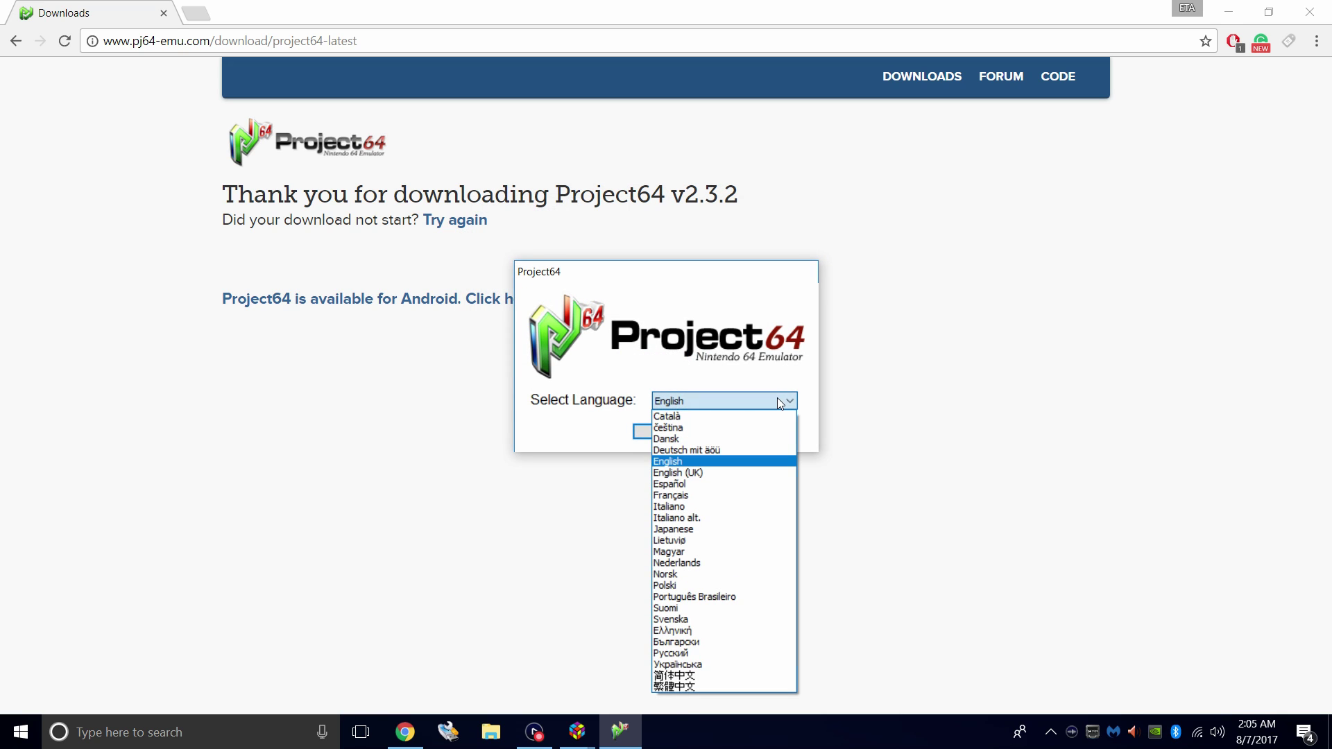
{"action": "left_click", "coordinate": [714, 461]}
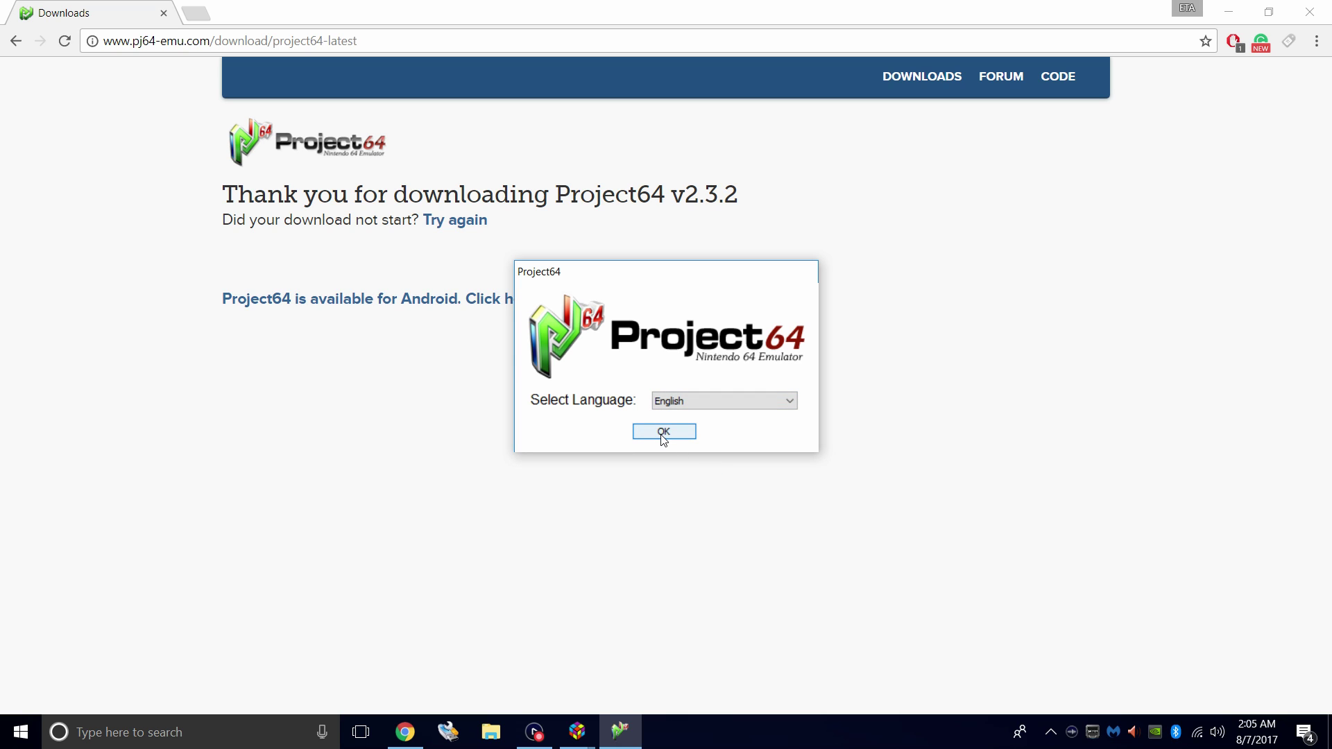
{"action": "left_click", "coordinate": [664, 434]}
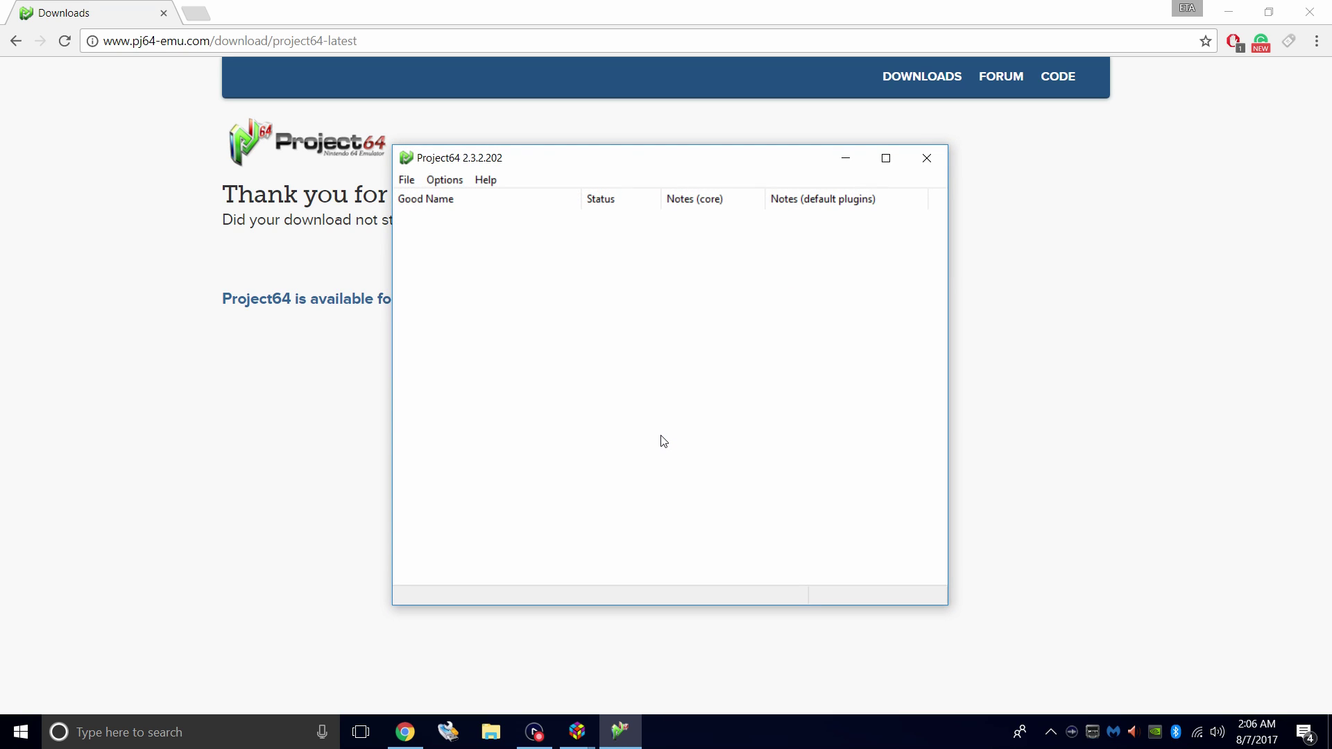
Minimize the browser and set Project64 to enter full-screen mode when loading a ROM, applying the settings.
{"action": "left_click", "coordinate": [1230, 14]}
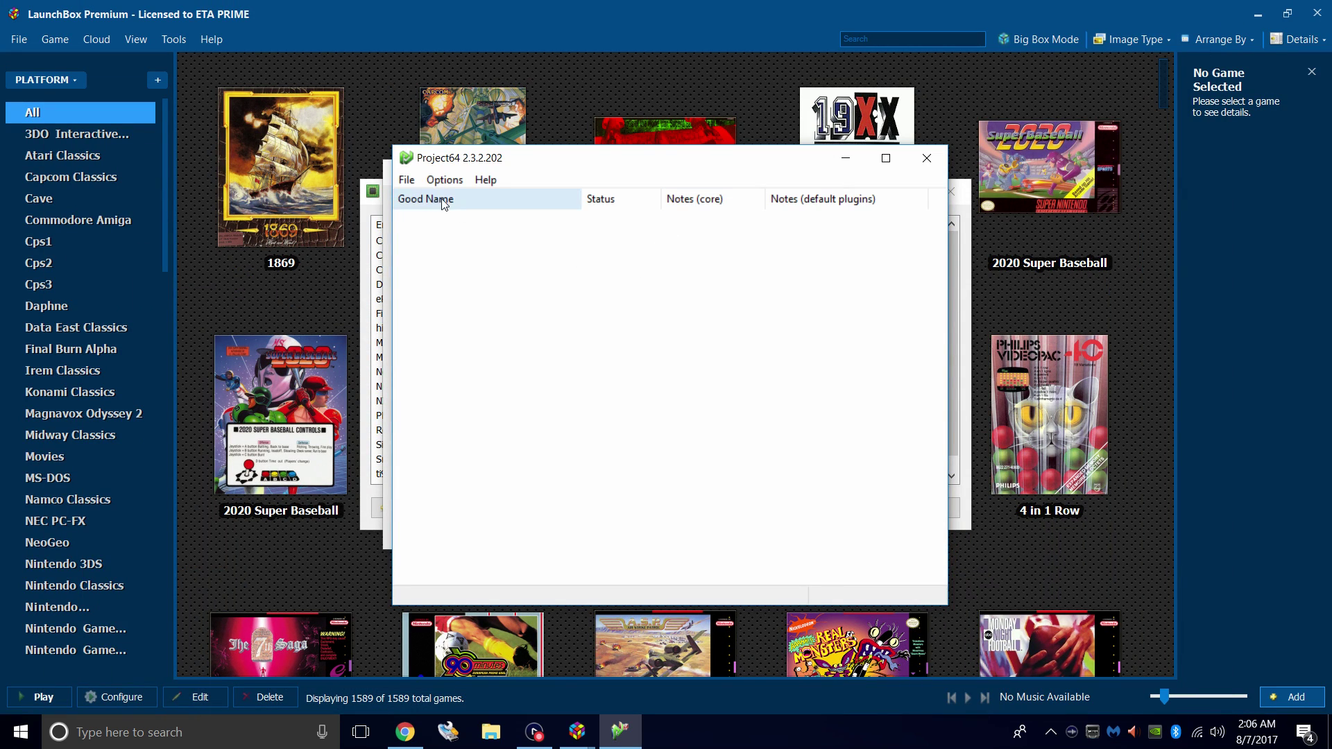
{"action": "left_click", "coordinate": [443, 181]}
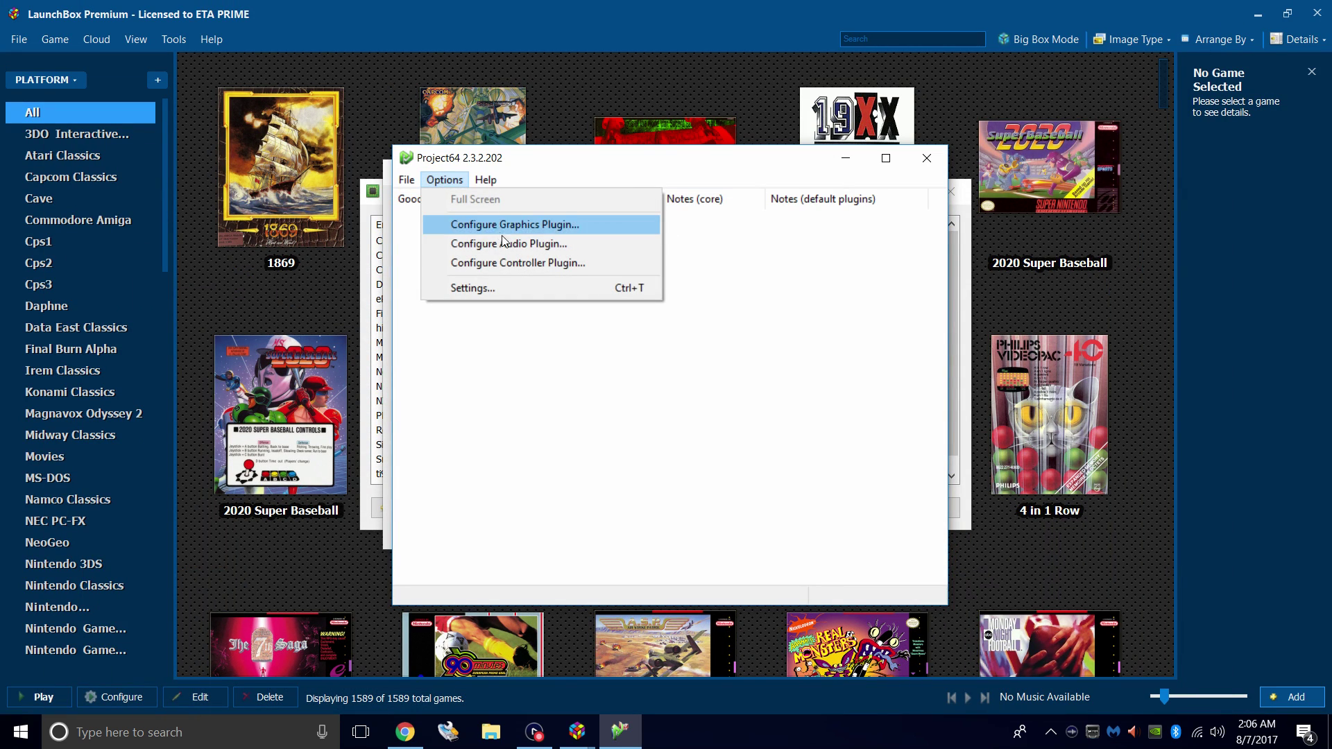
{"action": "left_click", "coordinate": [489, 289]}
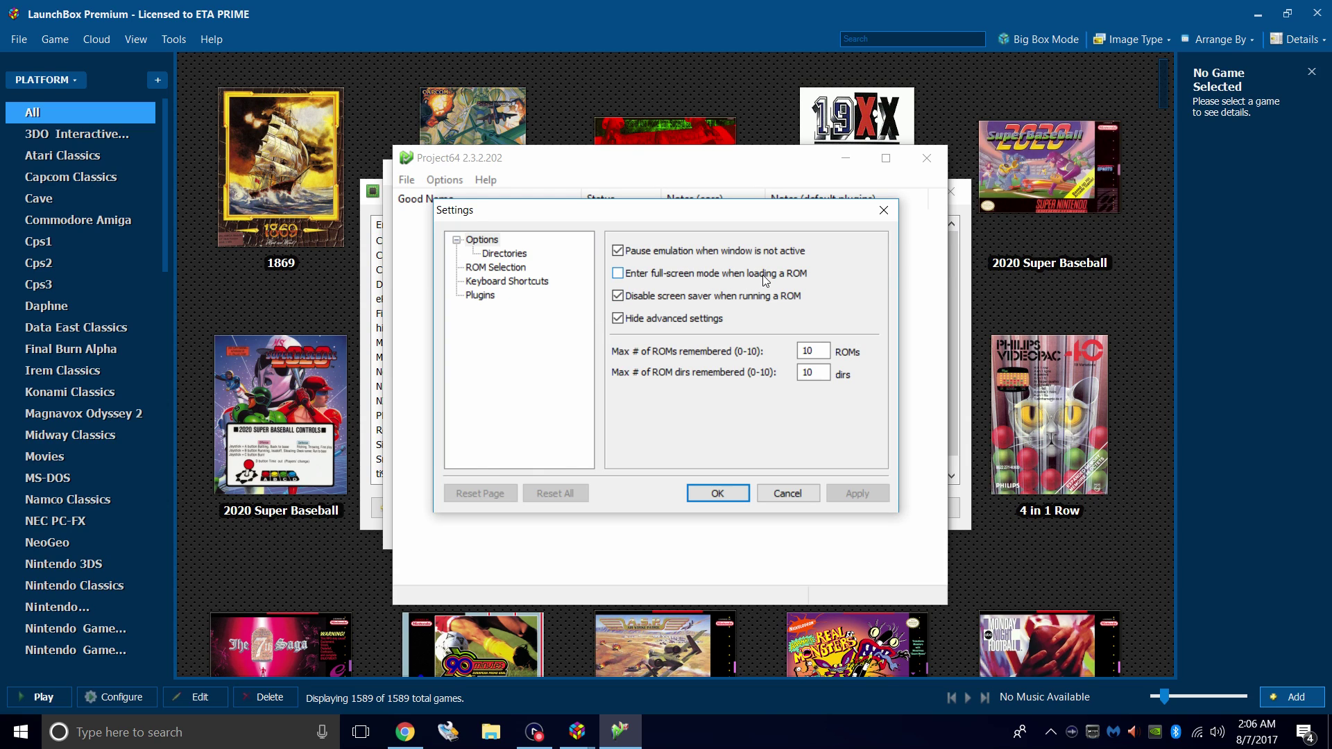
{"action": "left_click", "coordinate": [618, 273]}
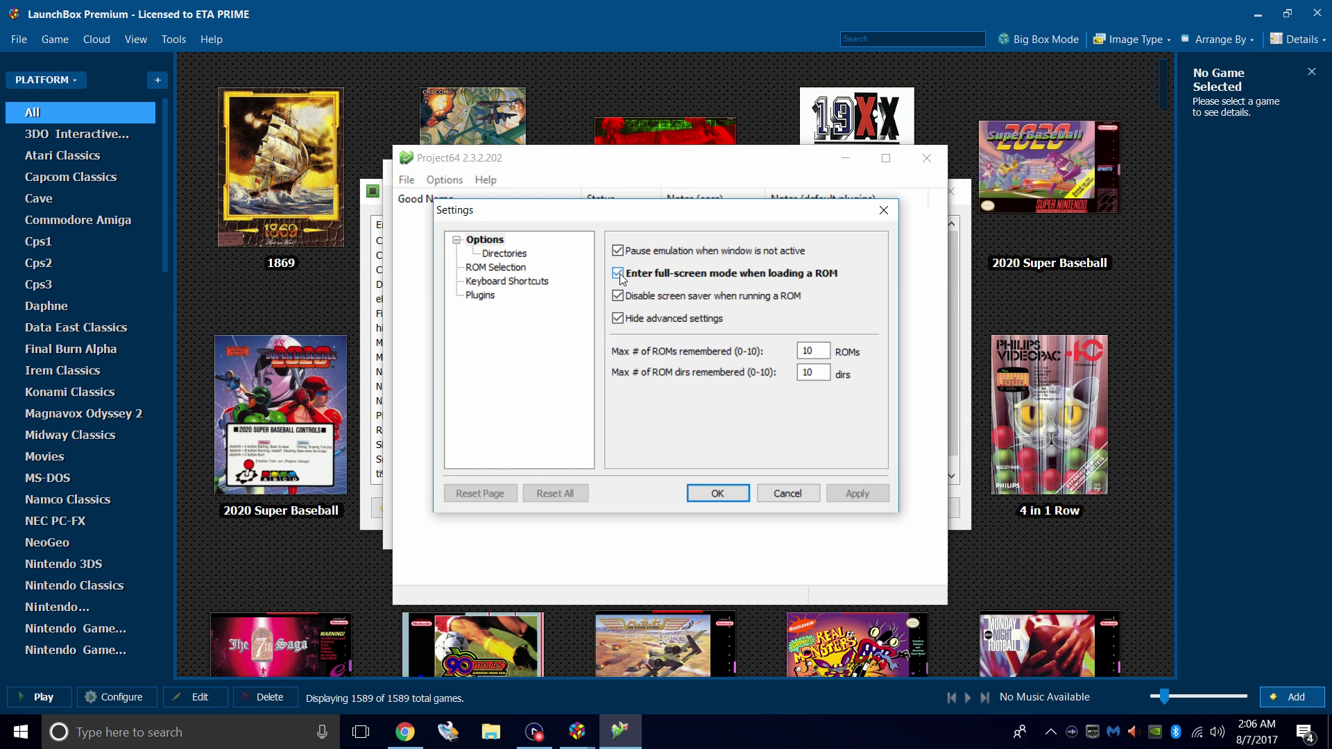
{"action": "left_click", "coordinate": [856, 493]}
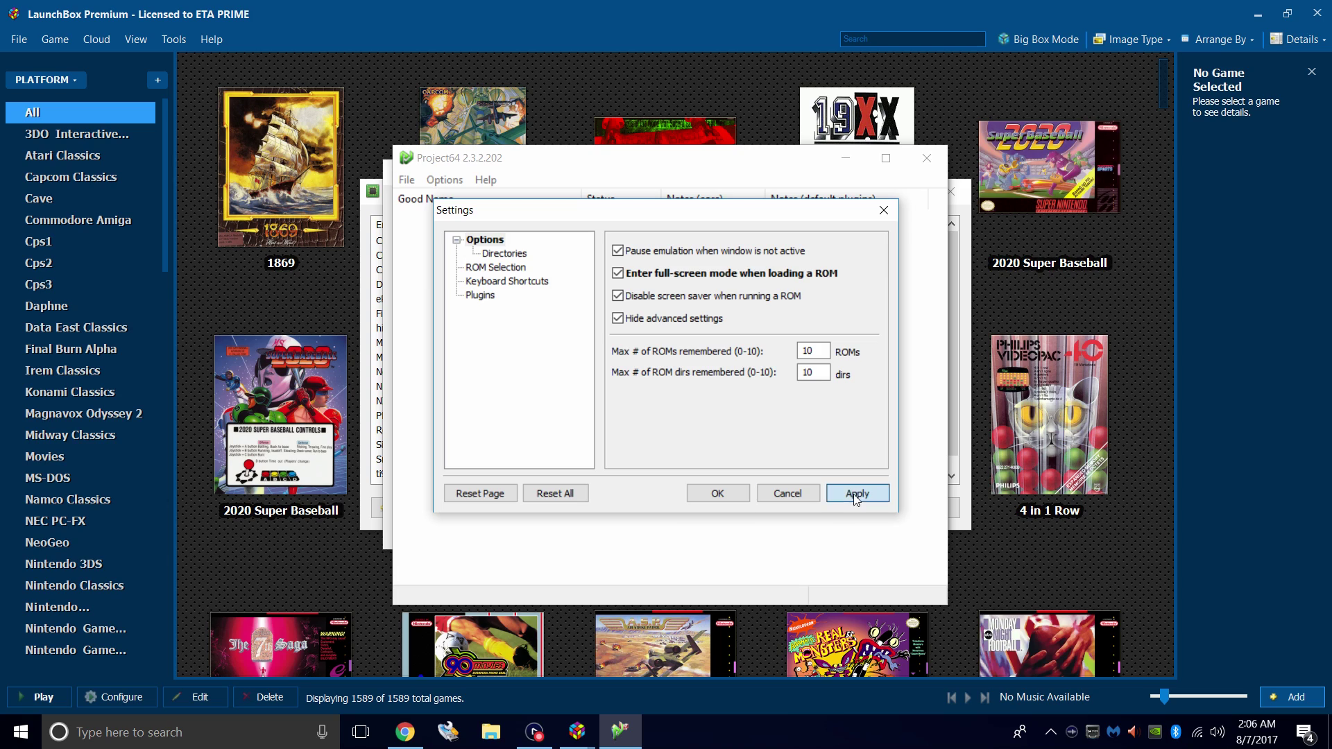
{"action": "left_click", "coordinate": [712, 496]}
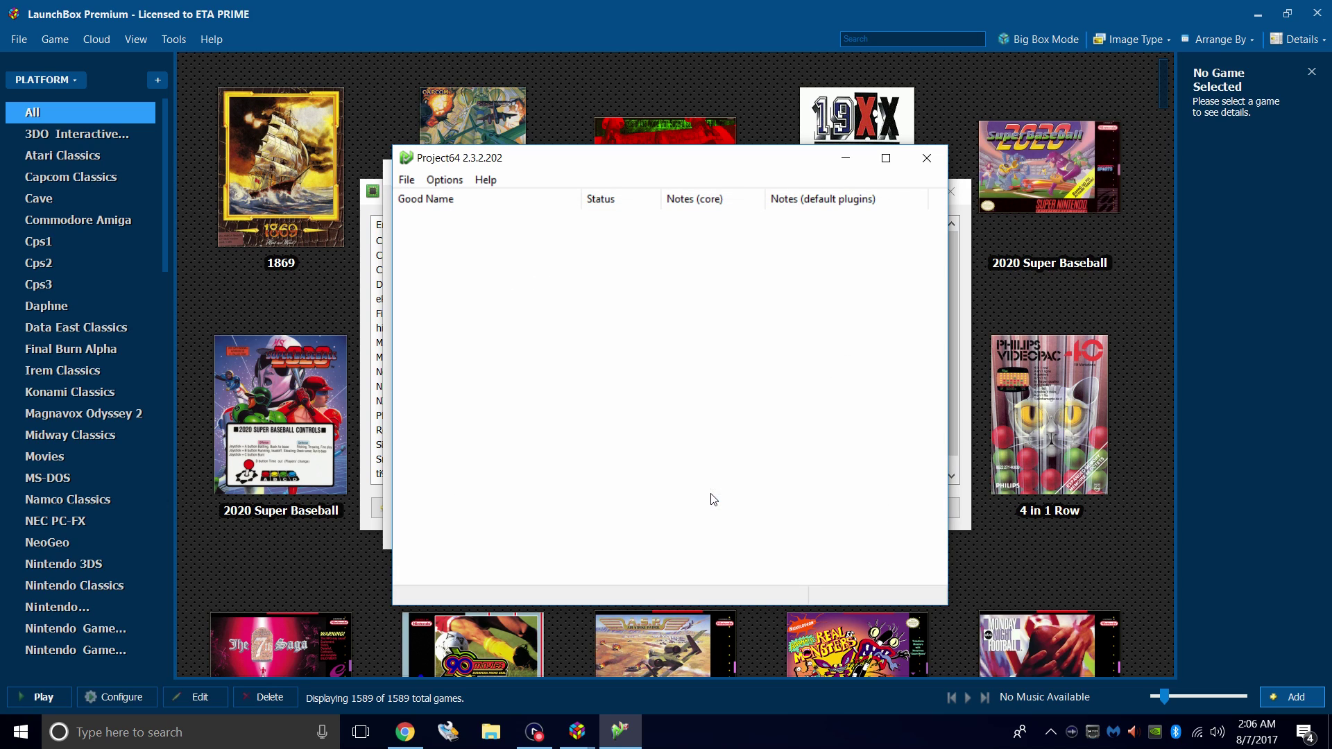
Map Controller 1's digital pad up, left, right and down to the matching gamepad PoV 1 directions in the controller plugin.
{"action": "left_click", "coordinate": [448, 181]}
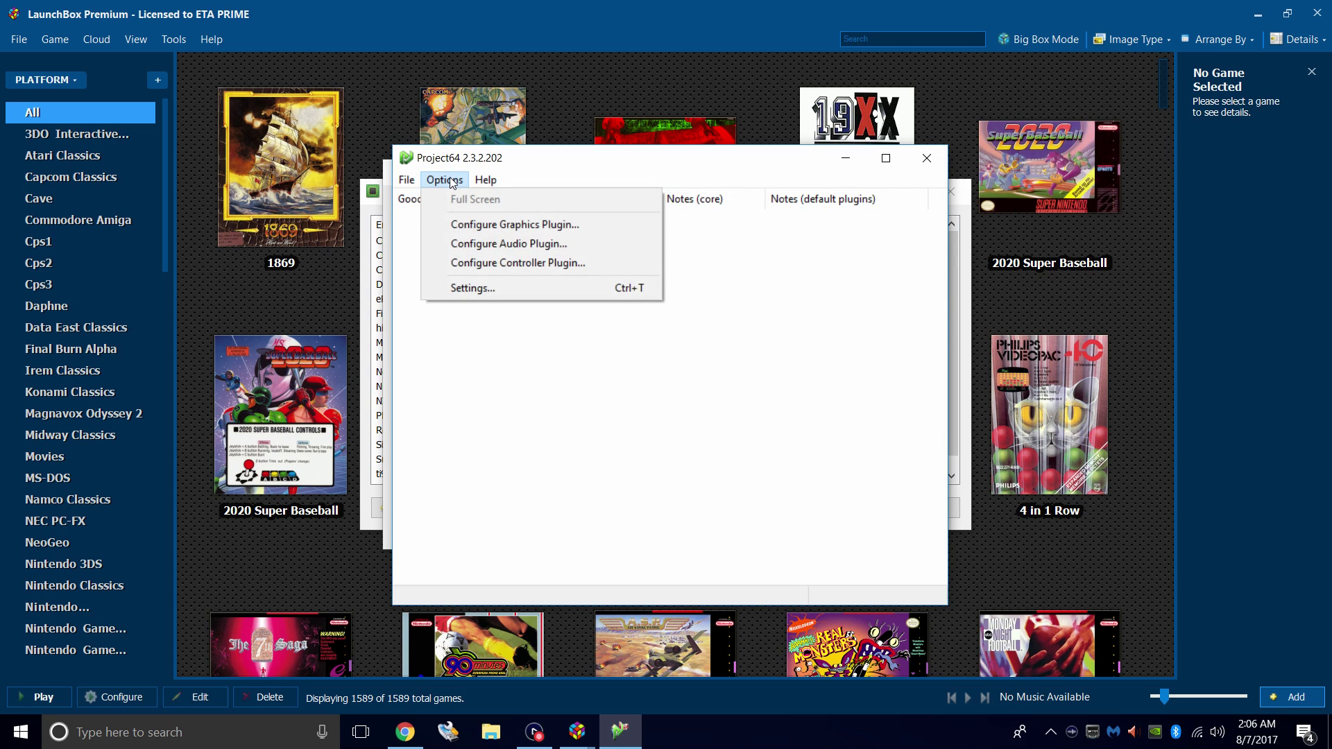
{"action": "left_click", "coordinate": [549, 262]}
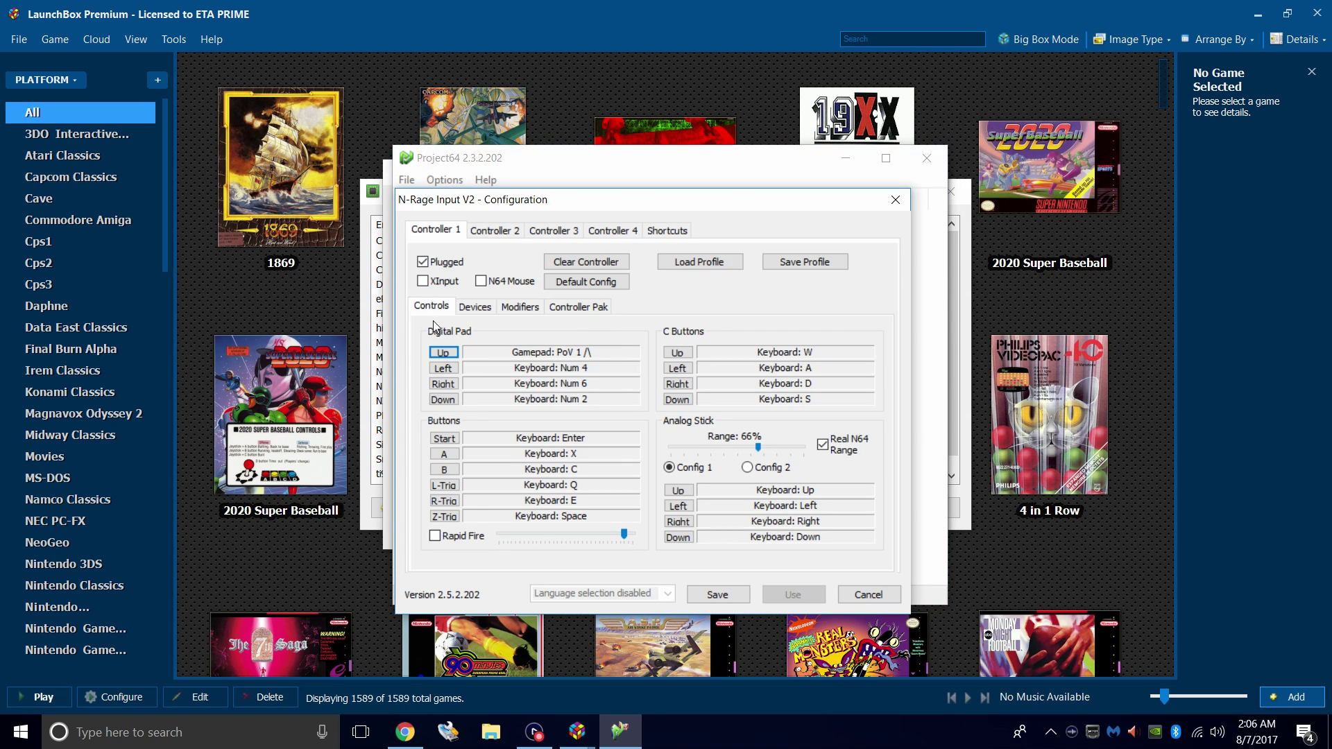
{"action": "left_click", "coordinate": [442, 354]}
{"action": "left_click", "coordinate": [447, 370]}
{"action": "left_click", "coordinate": [456, 383]}
{"action": "left_click", "coordinate": [444, 399]}
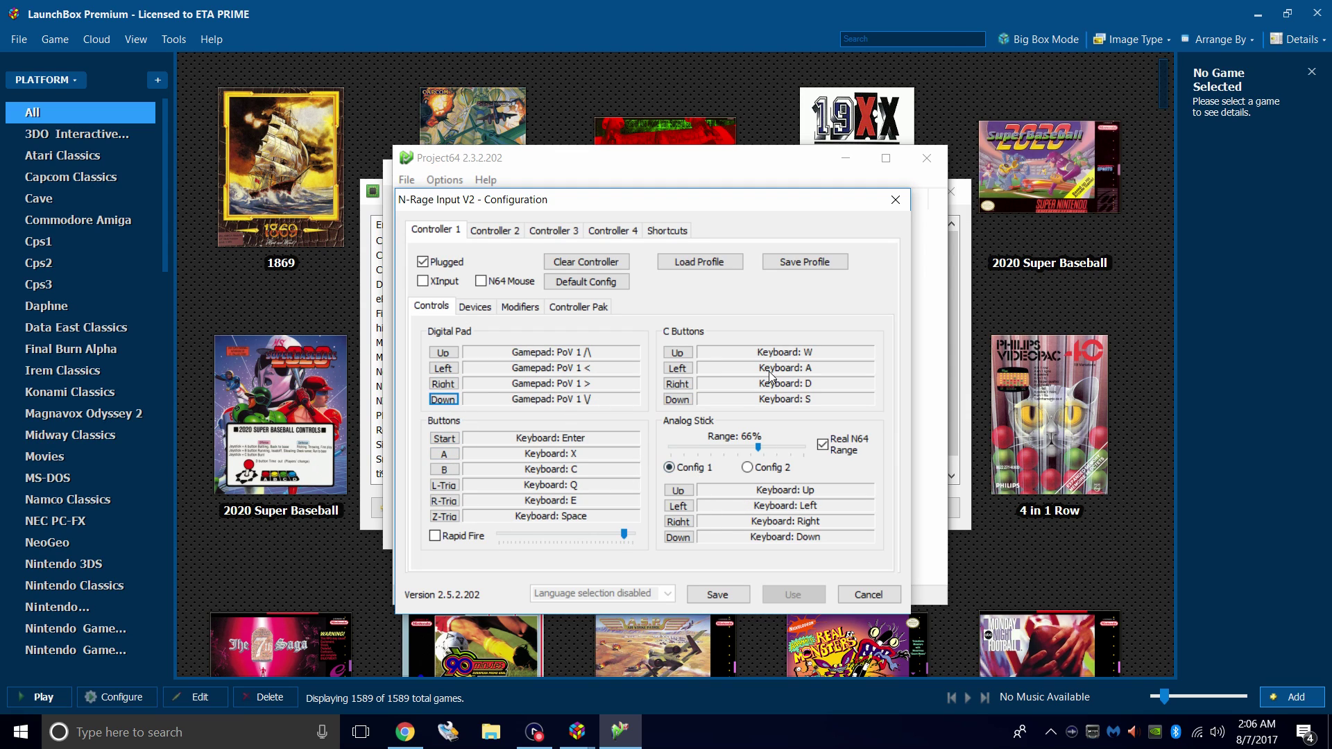
Map Start, A, B, L, R, Z to gamepad buttons 07, 00, 01, 04, 05, 08, C buttons to Z-axis/Z-rotation, analog stick to X/Y axes; save.
{"action": "left_click", "coordinate": [444, 439]}
{"action": "left_click", "coordinate": [678, 537]}
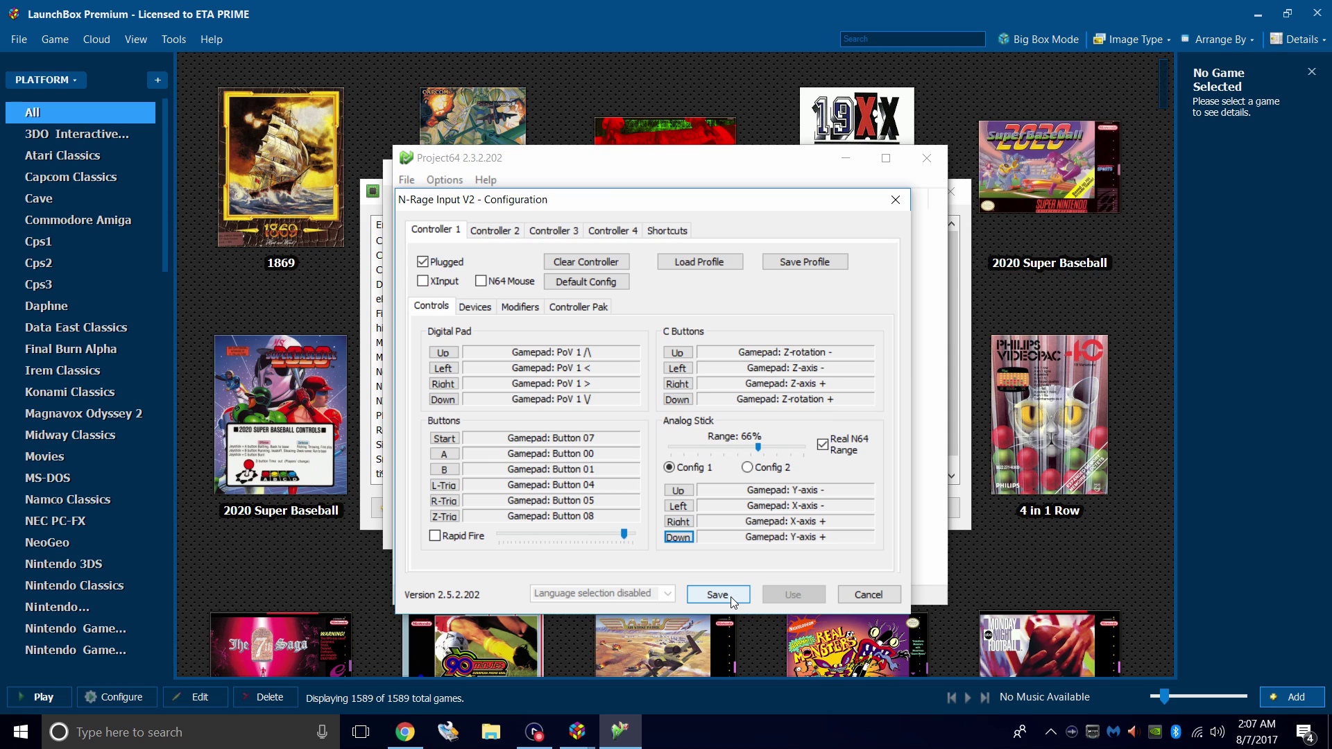
{"action": "left_click", "coordinate": [718, 594]}
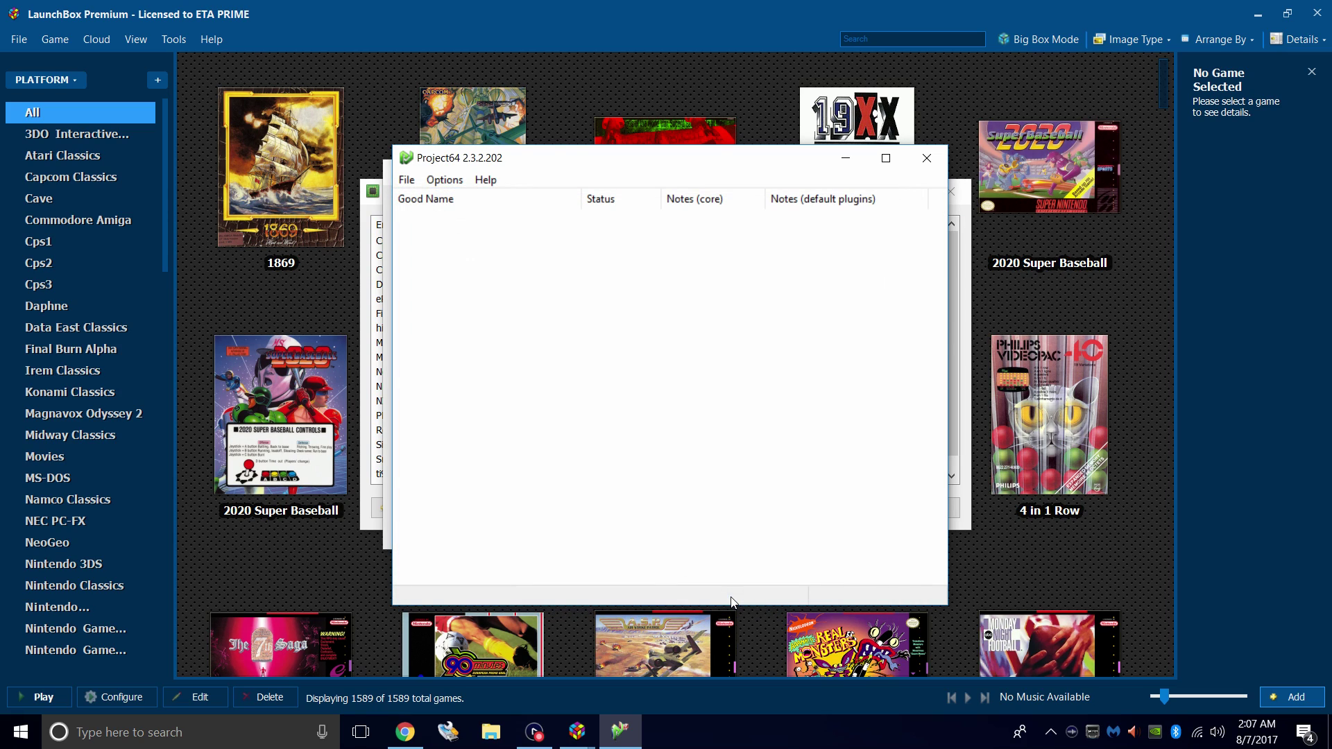
Set the graphics plugin's full screen resolution to 1920x1080, apply it, and close Project64.
{"action": "left_click", "coordinate": [446, 180]}
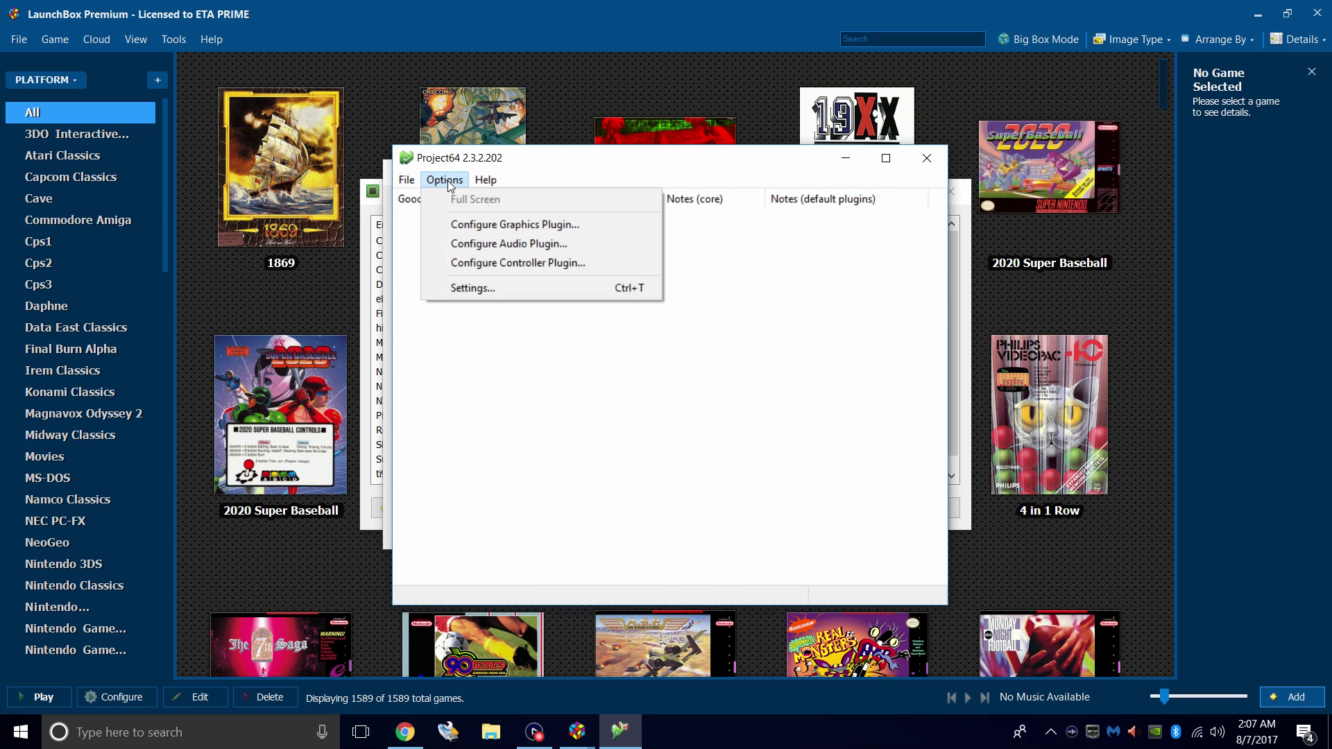
{"action": "left_click", "coordinate": [541, 226]}
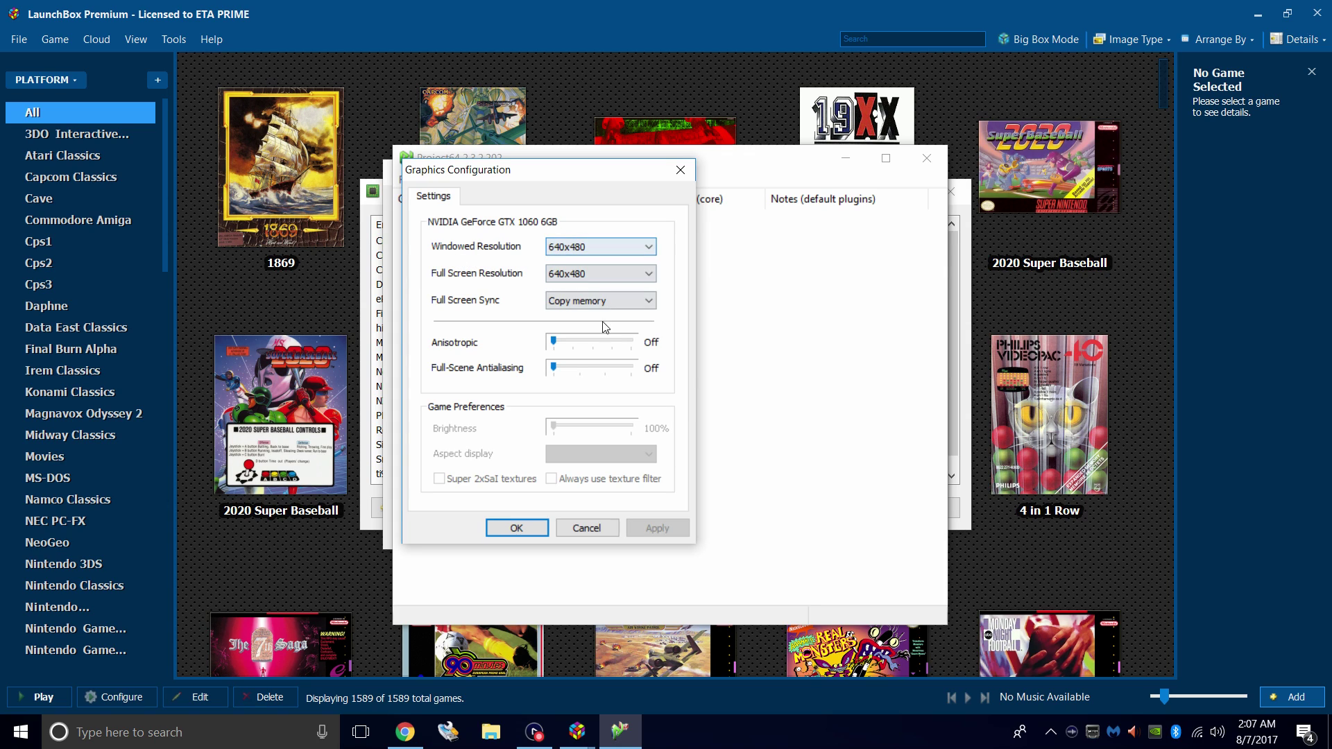
{"action": "left_click", "coordinate": [652, 273]}
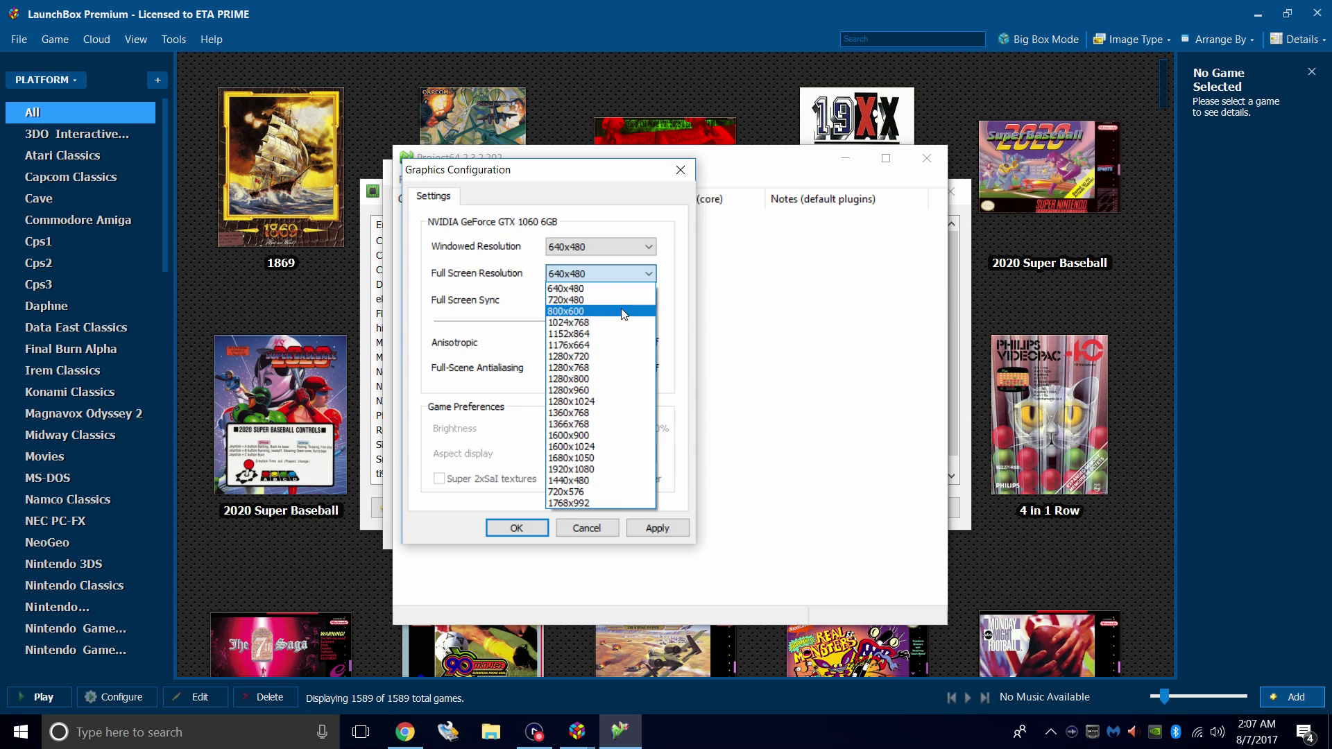
{"action": "left_click", "coordinate": [616, 468]}
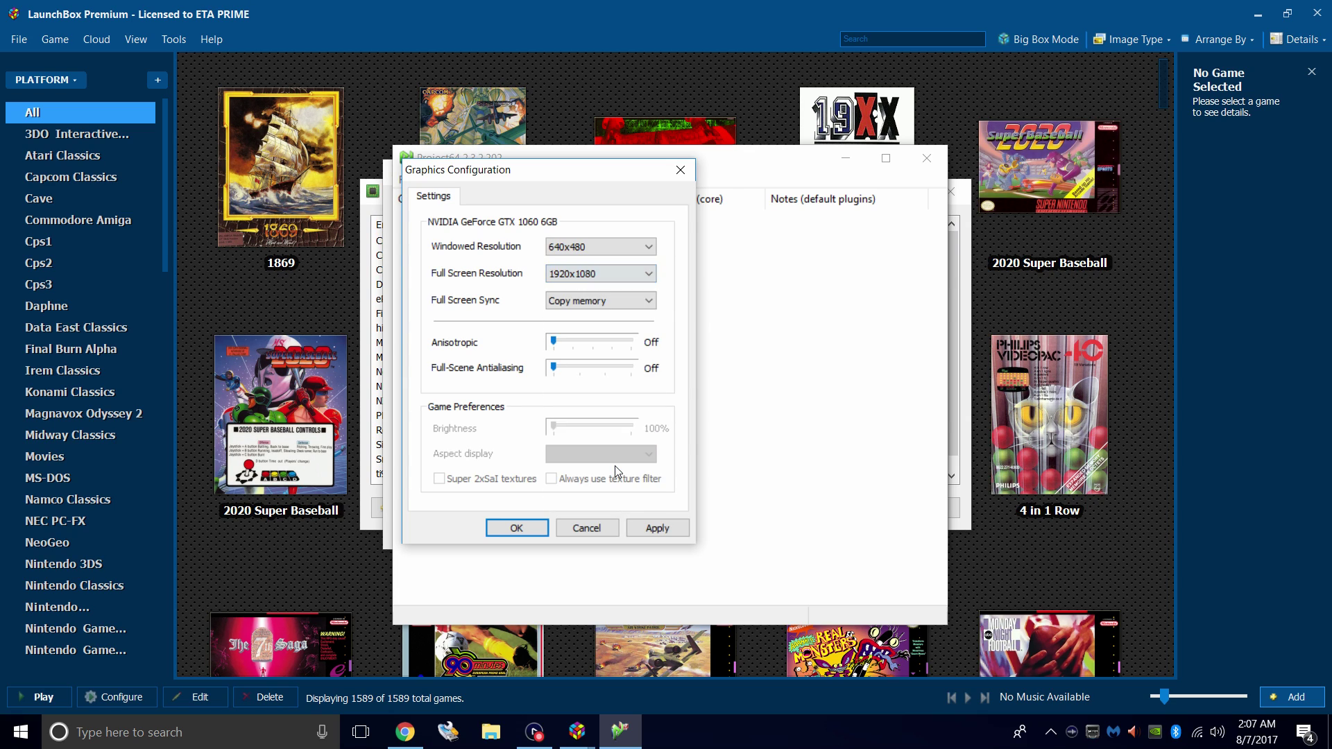
{"action": "left_click", "coordinate": [657, 533]}
{"action": "left_click", "coordinate": [531, 530]}
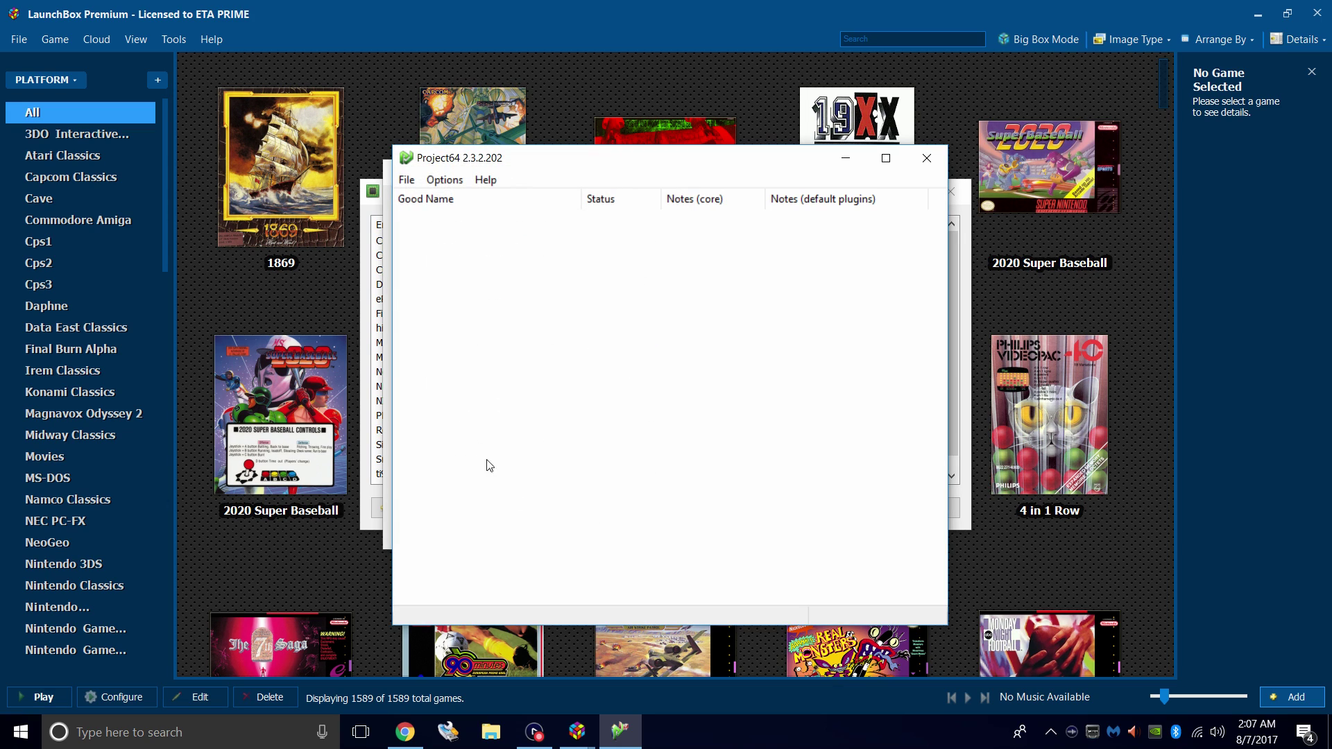
{"action": "left_click", "coordinate": [927, 159]}
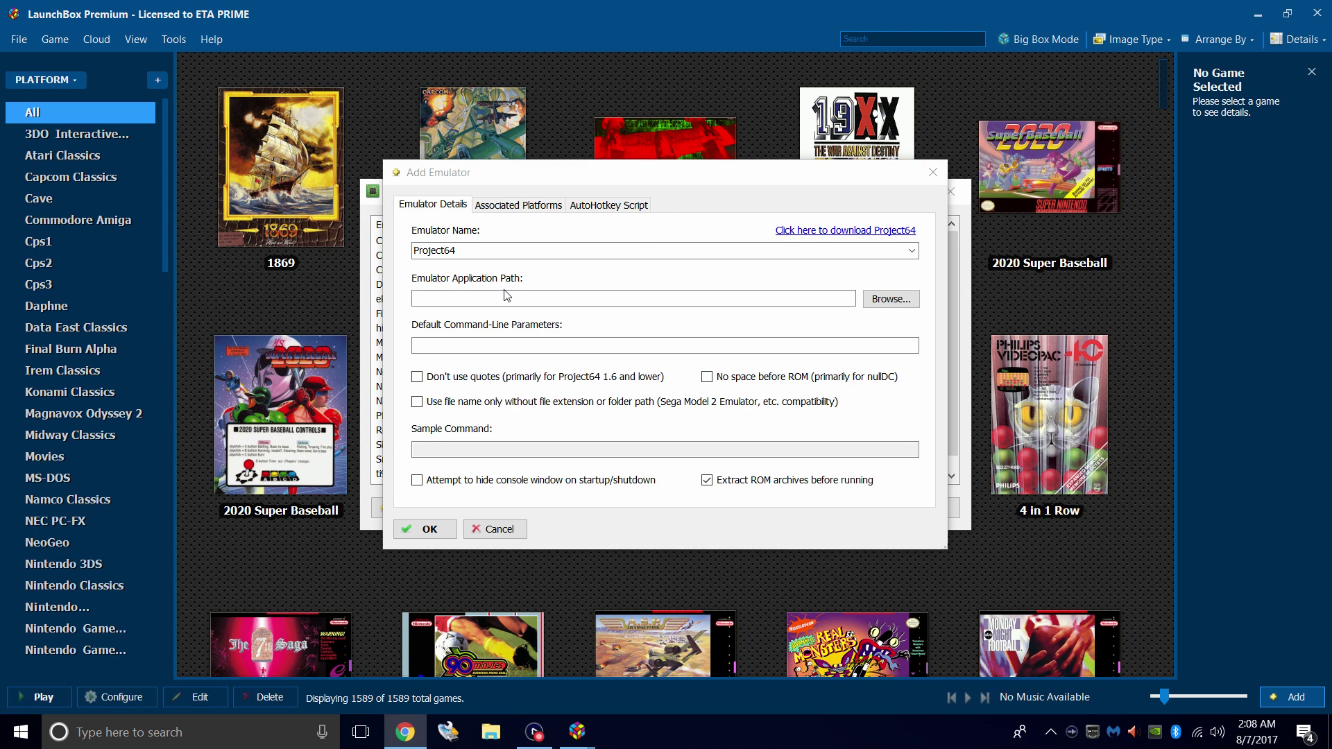
Set the emulator application path to Project64.exe in the Project64 2.3 folder inside LaunchBox's Emulators folder.
{"action": "left_click", "coordinate": [888, 301]}
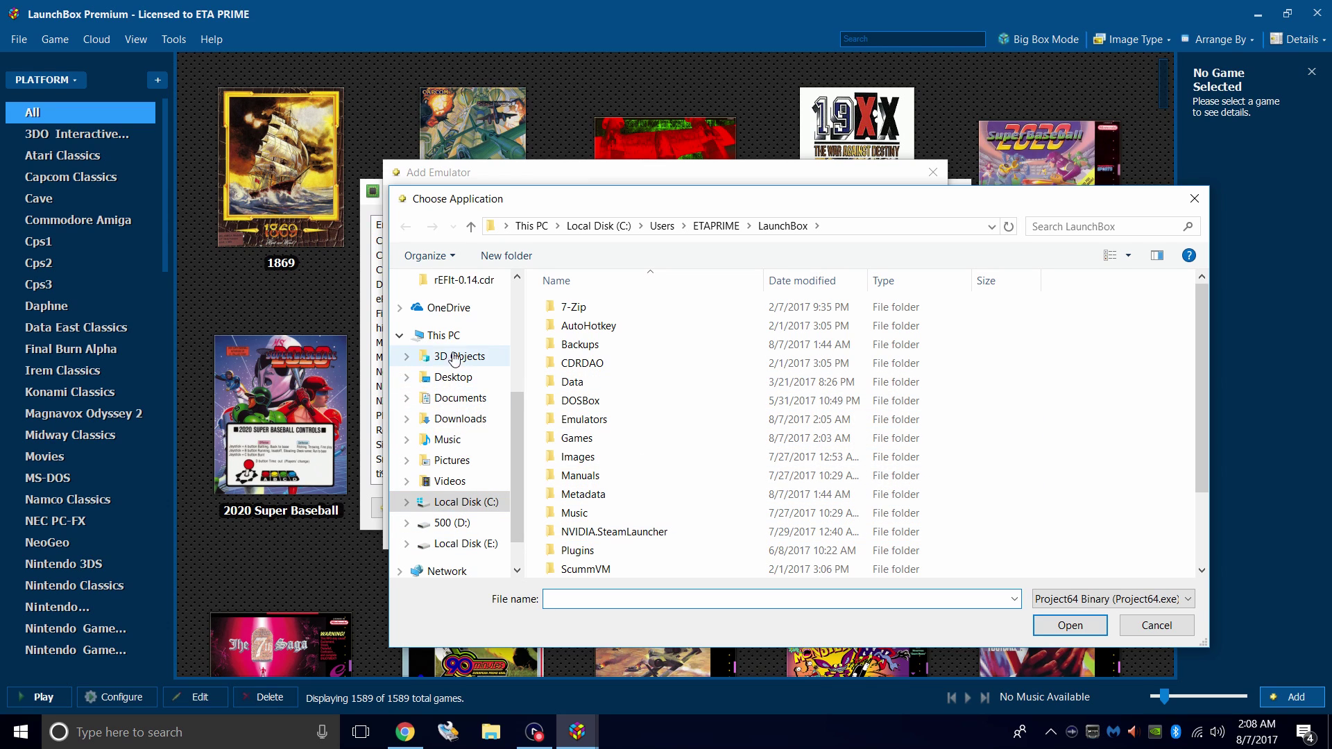
{"action": "scroll", "coordinate": [458, 347], "scroll_direction": "up", "scroll_amount": 2}
{"action": "left_click", "coordinate": [461, 301]}
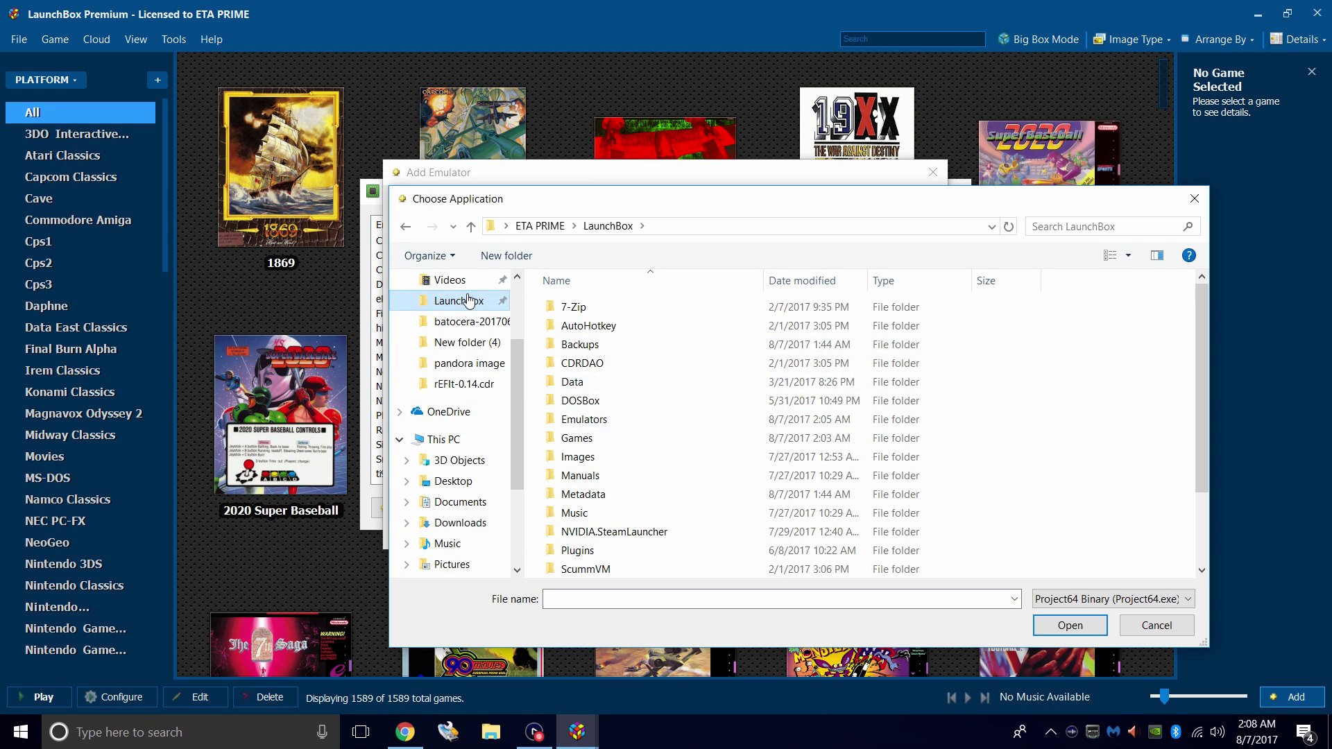
{"action": "double_click", "coordinate": [586, 421]}
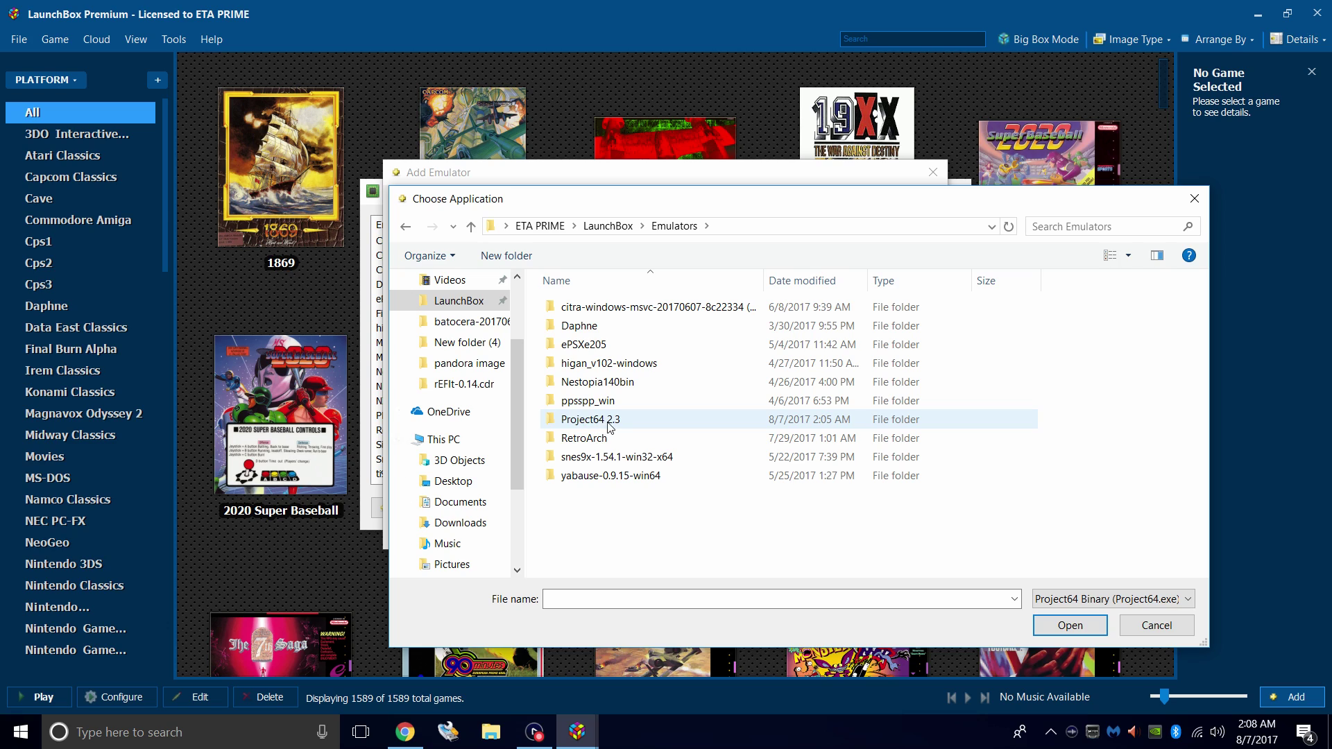
{"action": "double_click", "coordinate": [584, 421]}
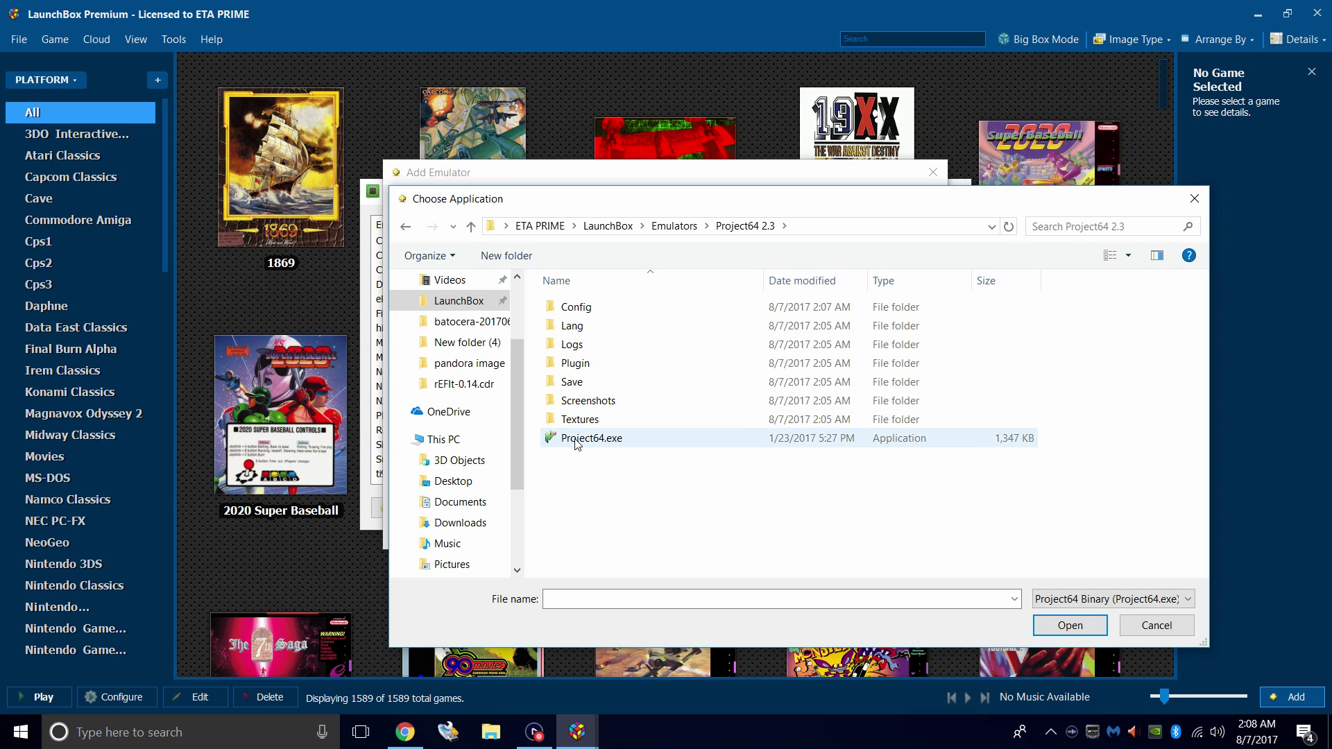
{"action": "double_click", "coordinate": [609, 442]}
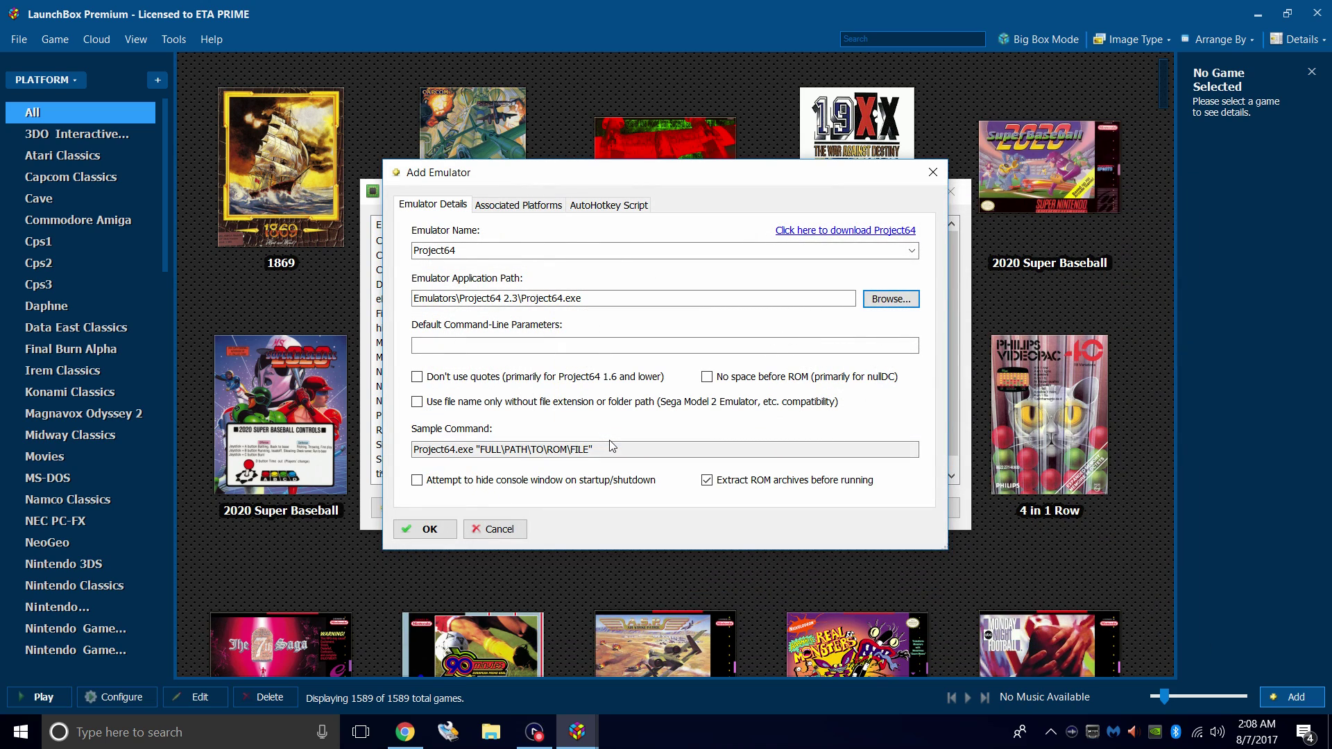
Check the new emulator's associated platforms, save the Project64 entry, and close the emulator manager.
{"action": "left_click", "coordinate": [518, 205]}
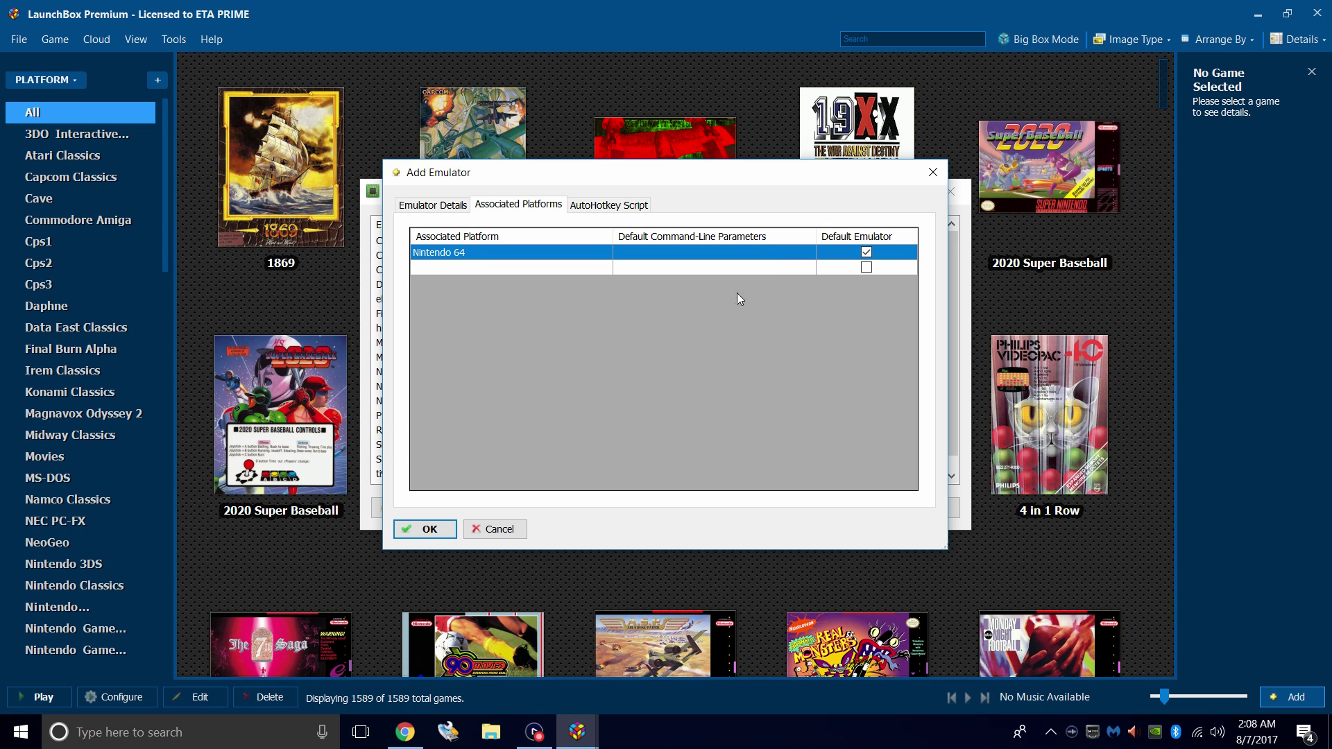
{"action": "left_click", "coordinate": [435, 526]}
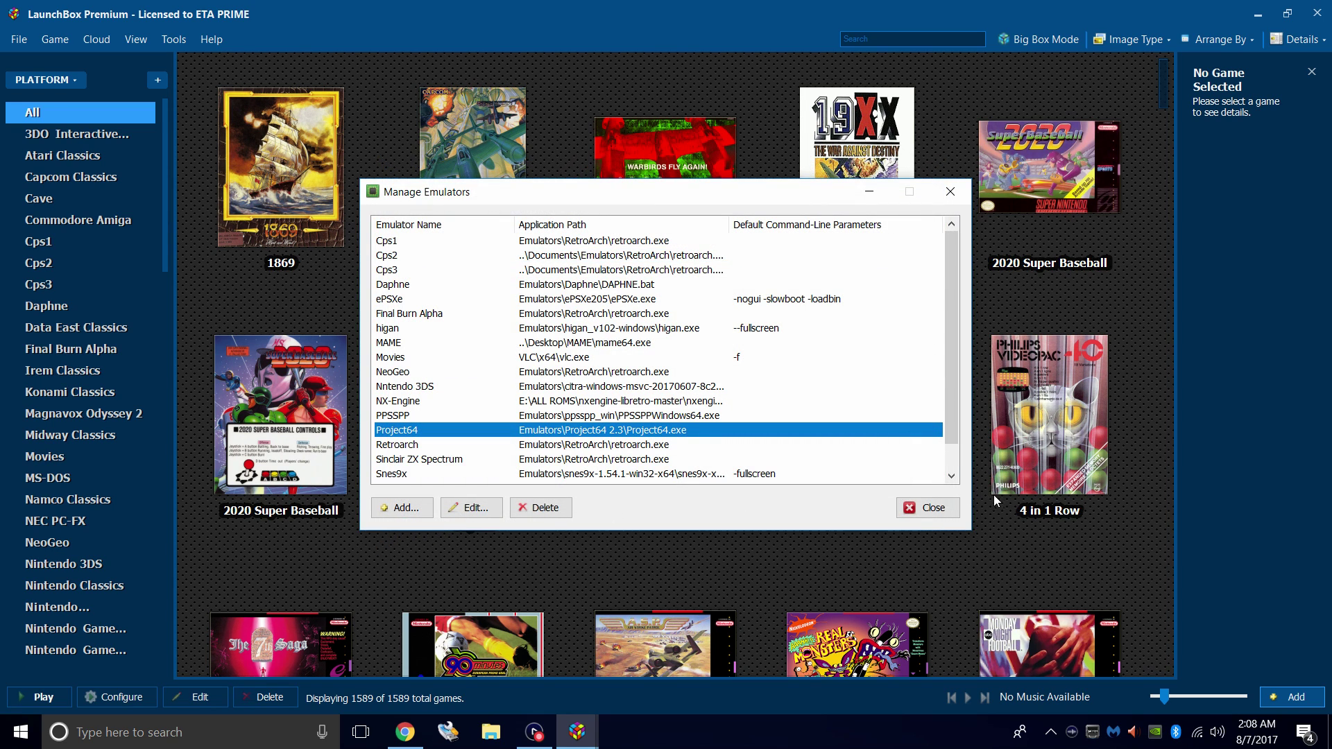
{"action": "left_click", "coordinate": [930, 507]}
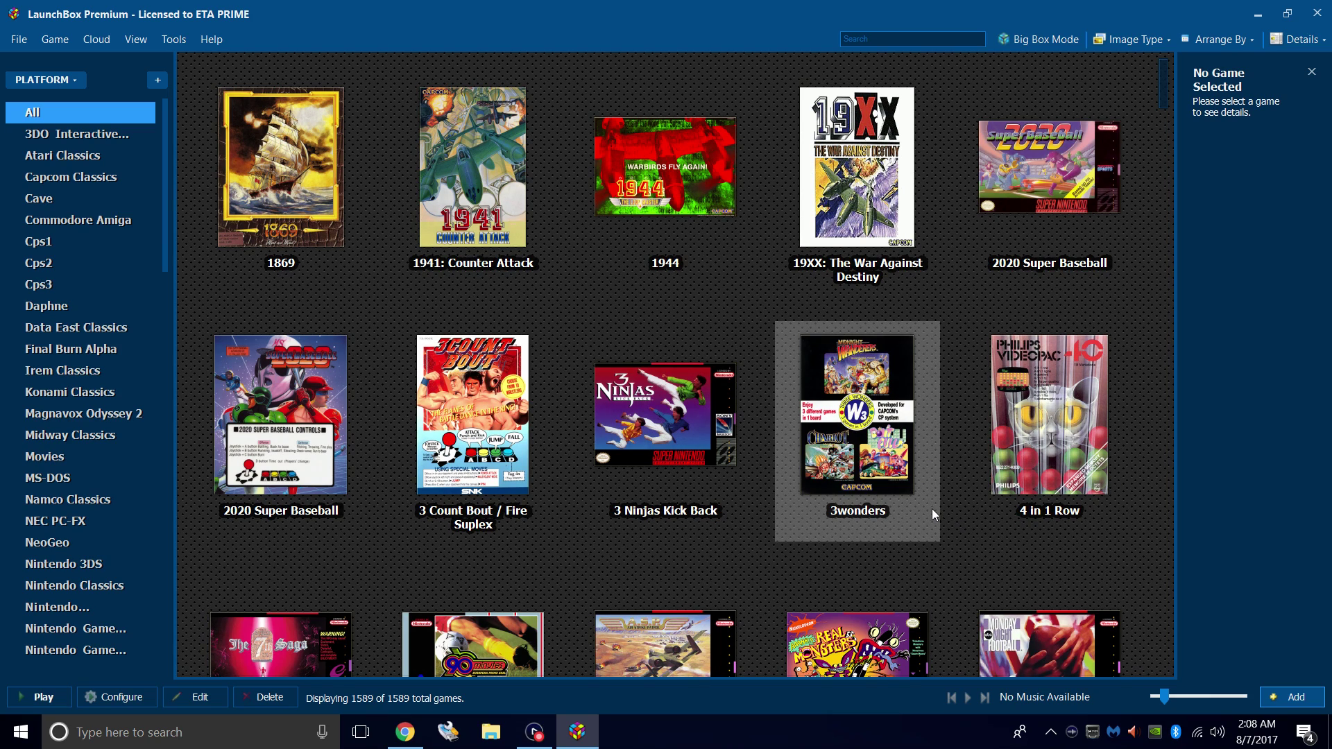
Start a ROM files import, add the Nintendo 64 folder from LaunchBox's Games folder, and continue to the platform choice.
{"action": "left_click", "coordinate": [172, 40]}
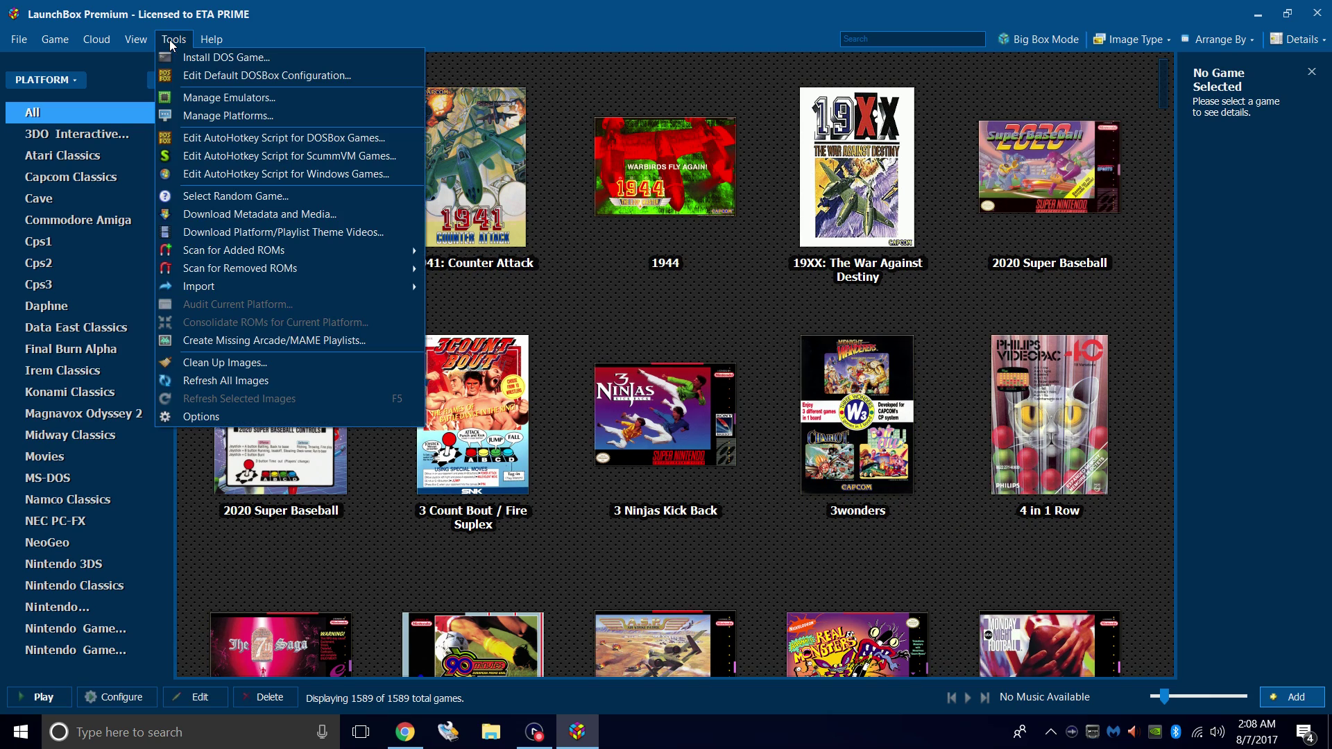
{"action": "mouse_move", "coordinate": [235, 289]}
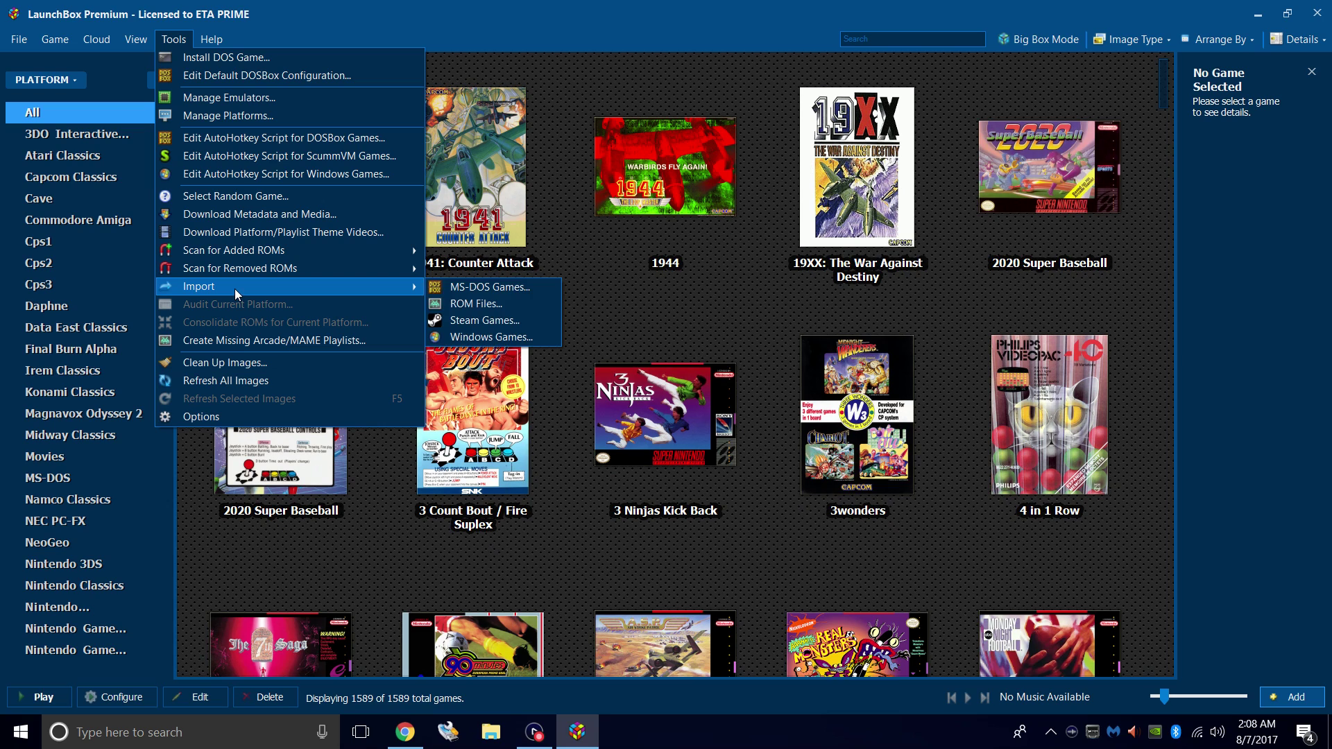
{"action": "left_click", "coordinate": [501, 303]}
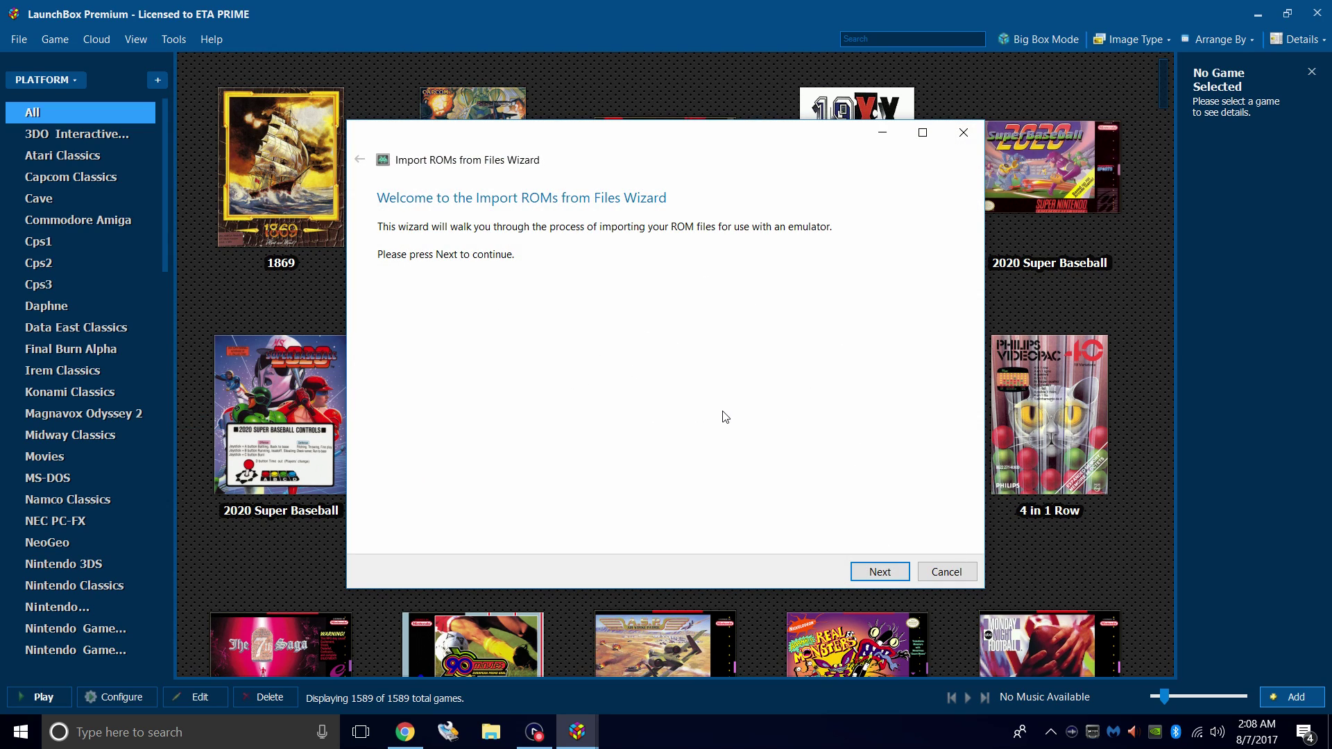
{"action": "left_click", "coordinate": [883, 571]}
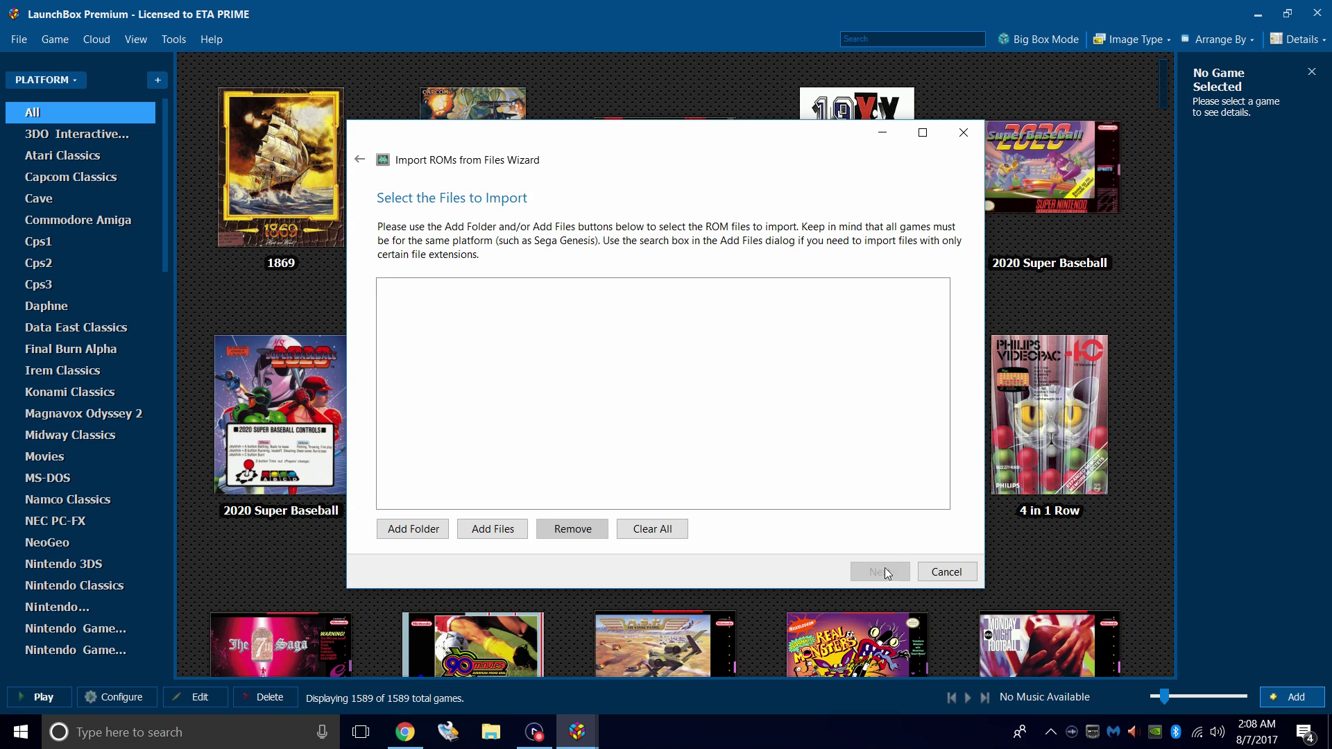
{"action": "left_click", "coordinate": [430, 529]}
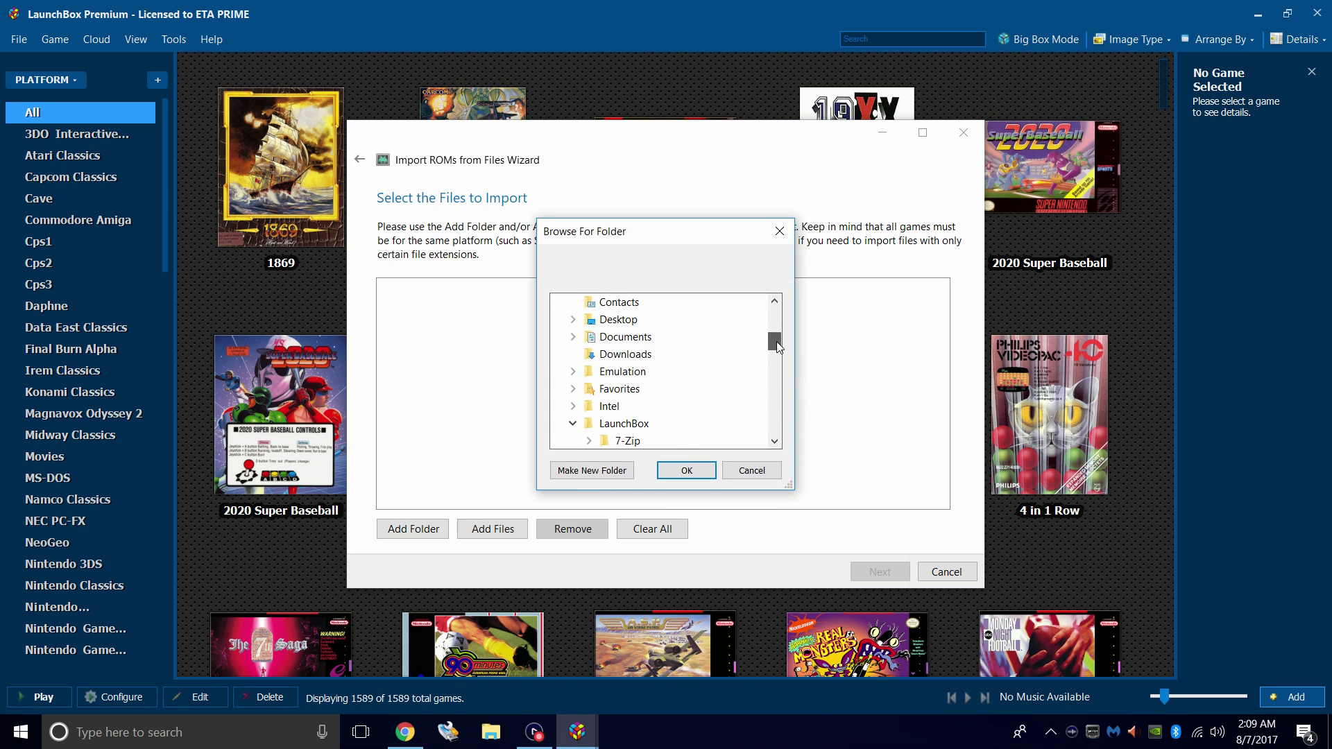
{"action": "left_click_drag", "start_coordinate": [776, 341], "coordinate": [775, 372]}
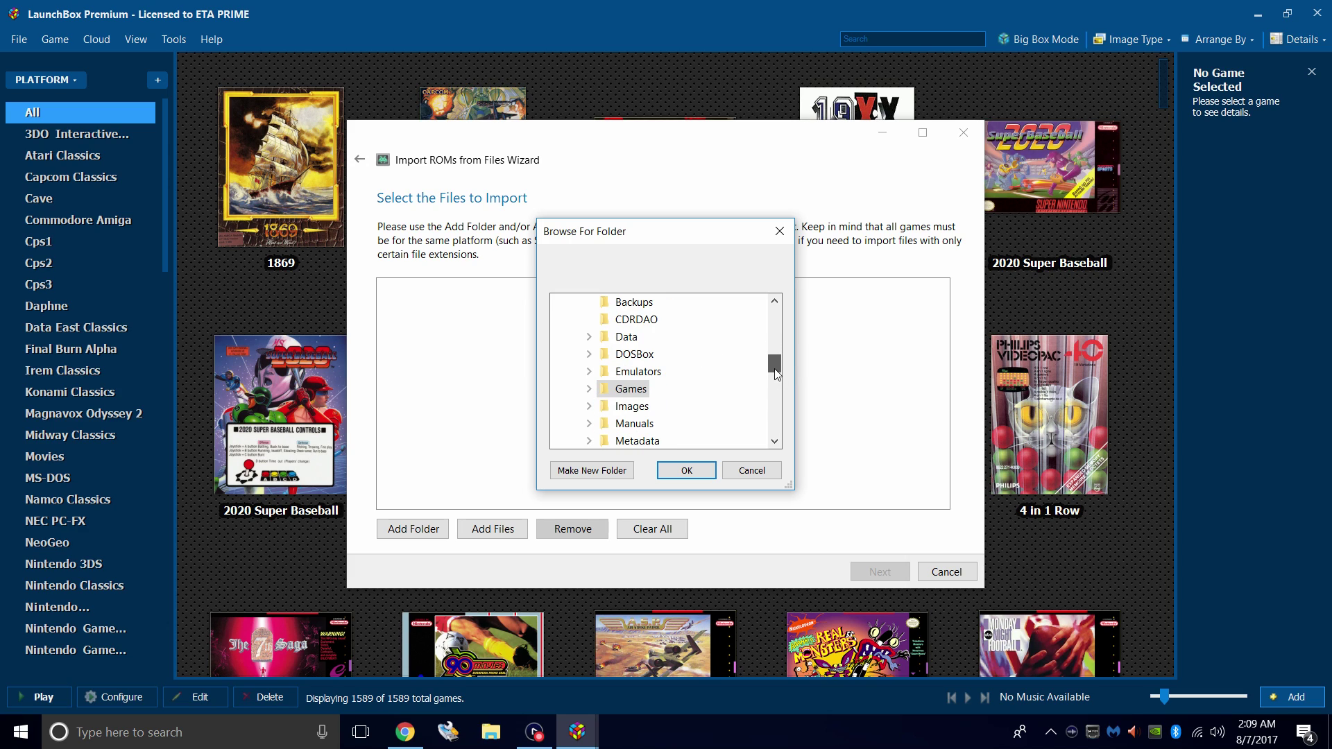
{"action": "left_click", "coordinate": [590, 389]}
{"action": "scroll", "coordinate": [774, 359], "scroll_direction": "down", "scroll_amount": 5}
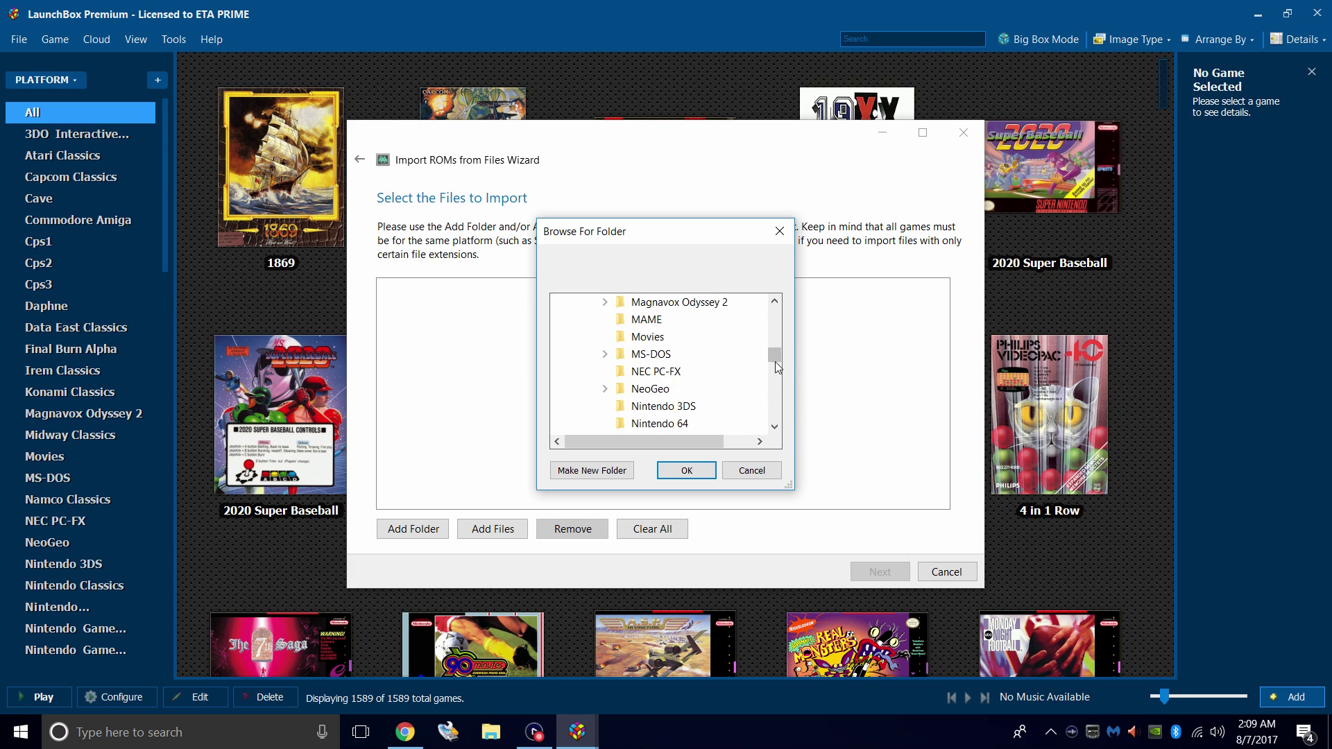
{"action": "left_click", "coordinate": [678, 303]}
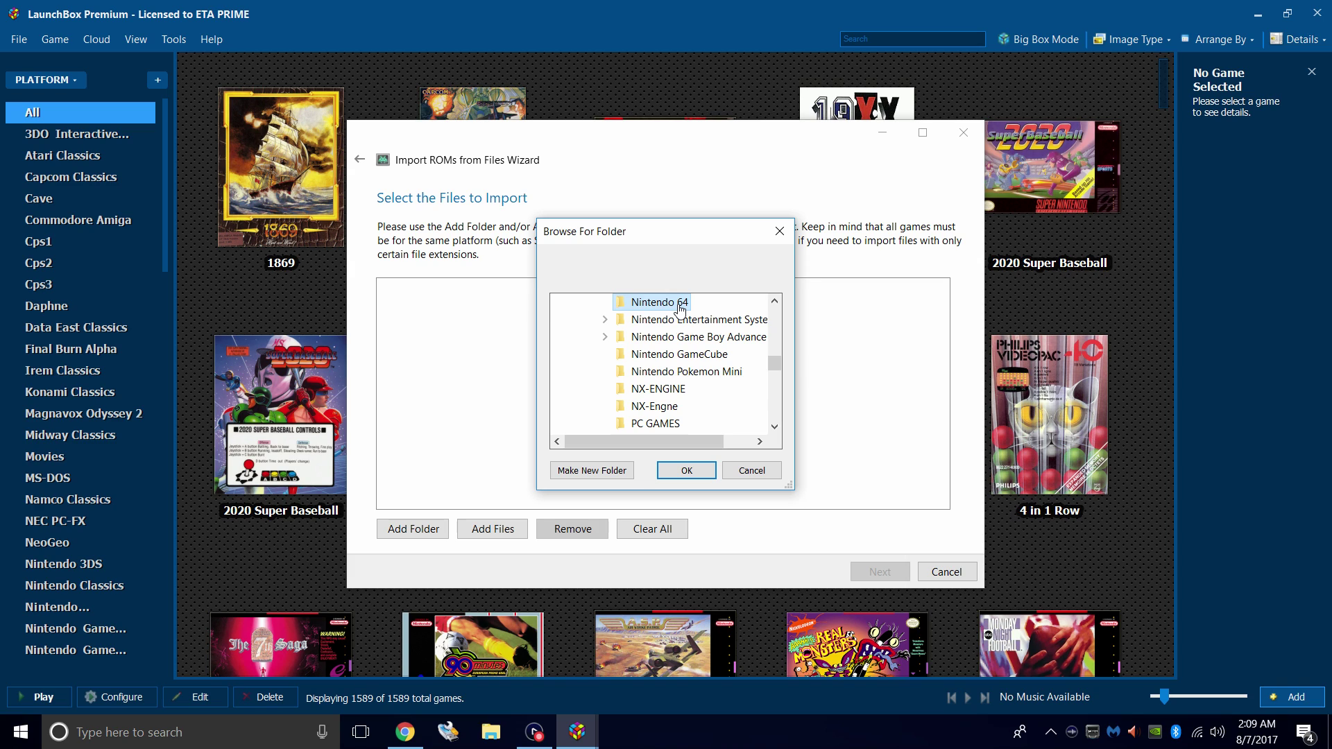
{"action": "left_click", "coordinate": [687, 471]}
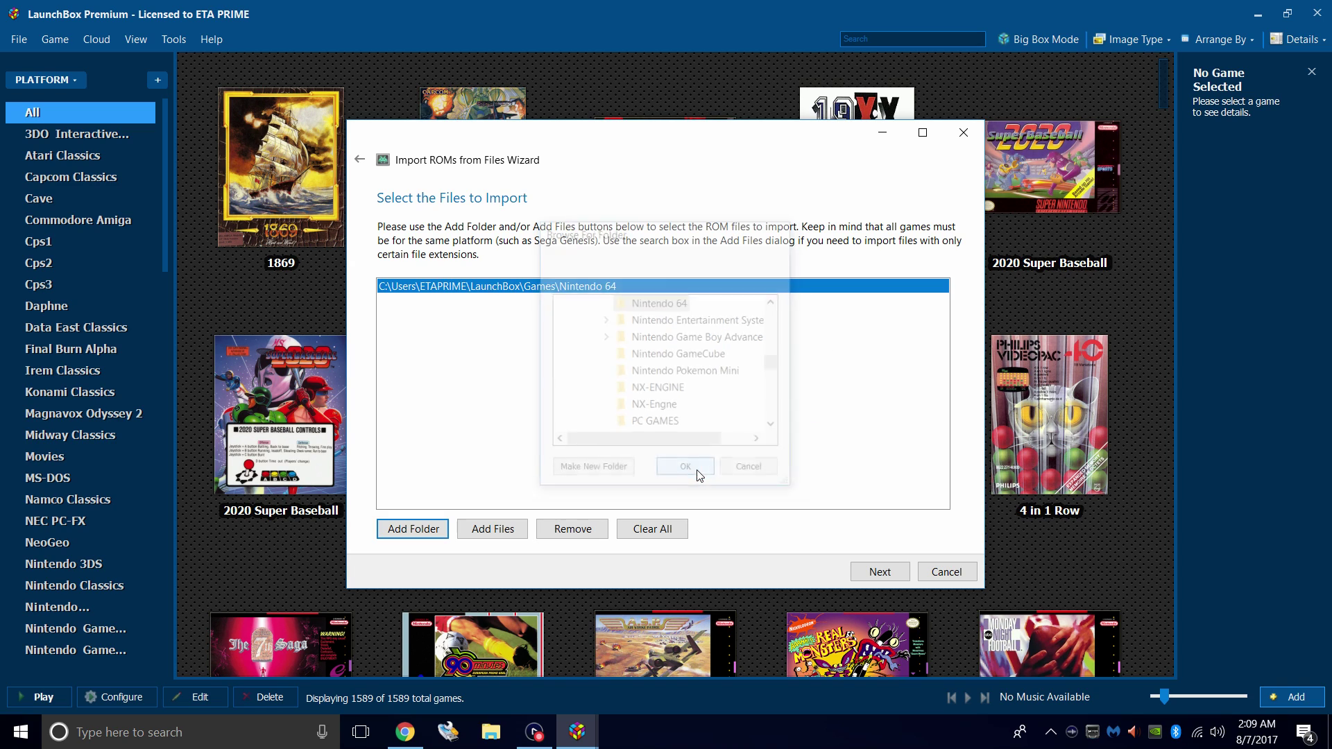
{"action": "left_click", "coordinate": [881, 572]}
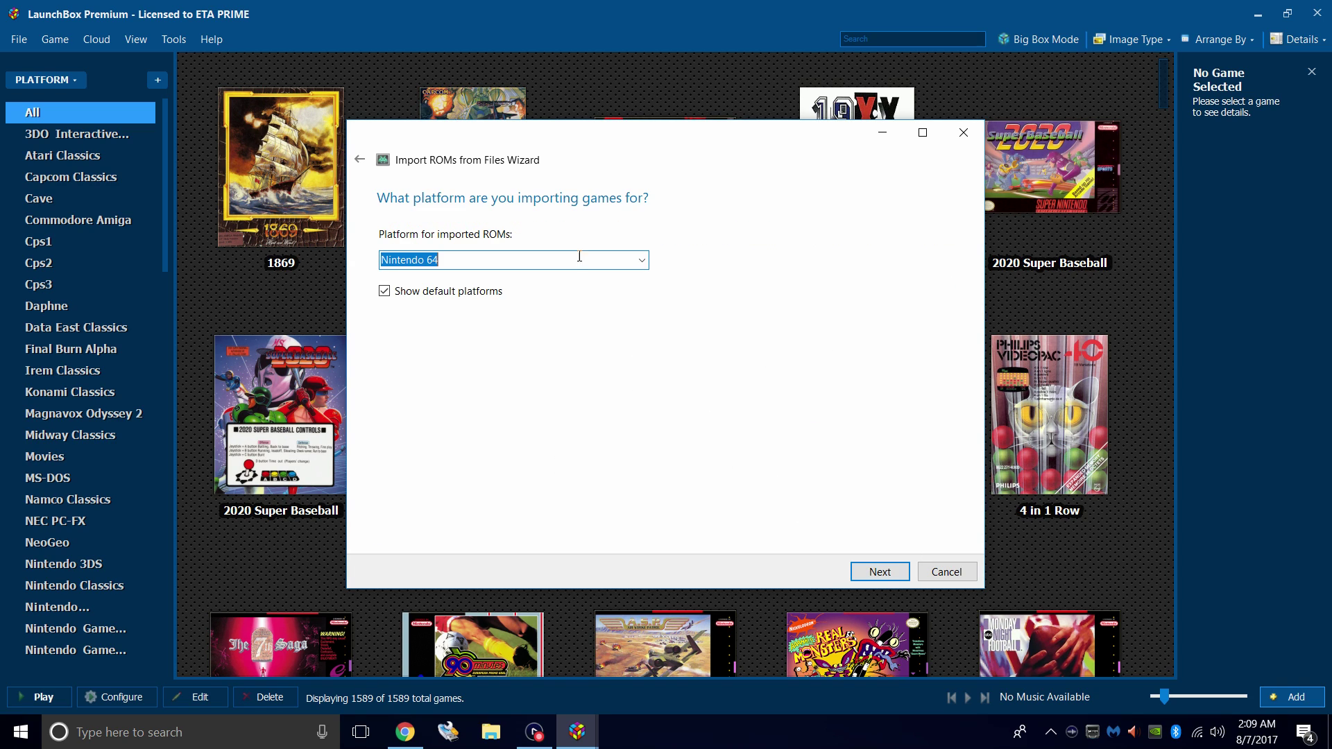
Choose Nintendo 64 as the platform for the imported ROMs and Project64 as their emulator.
{"action": "left_click", "coordinate": [645, 261]}
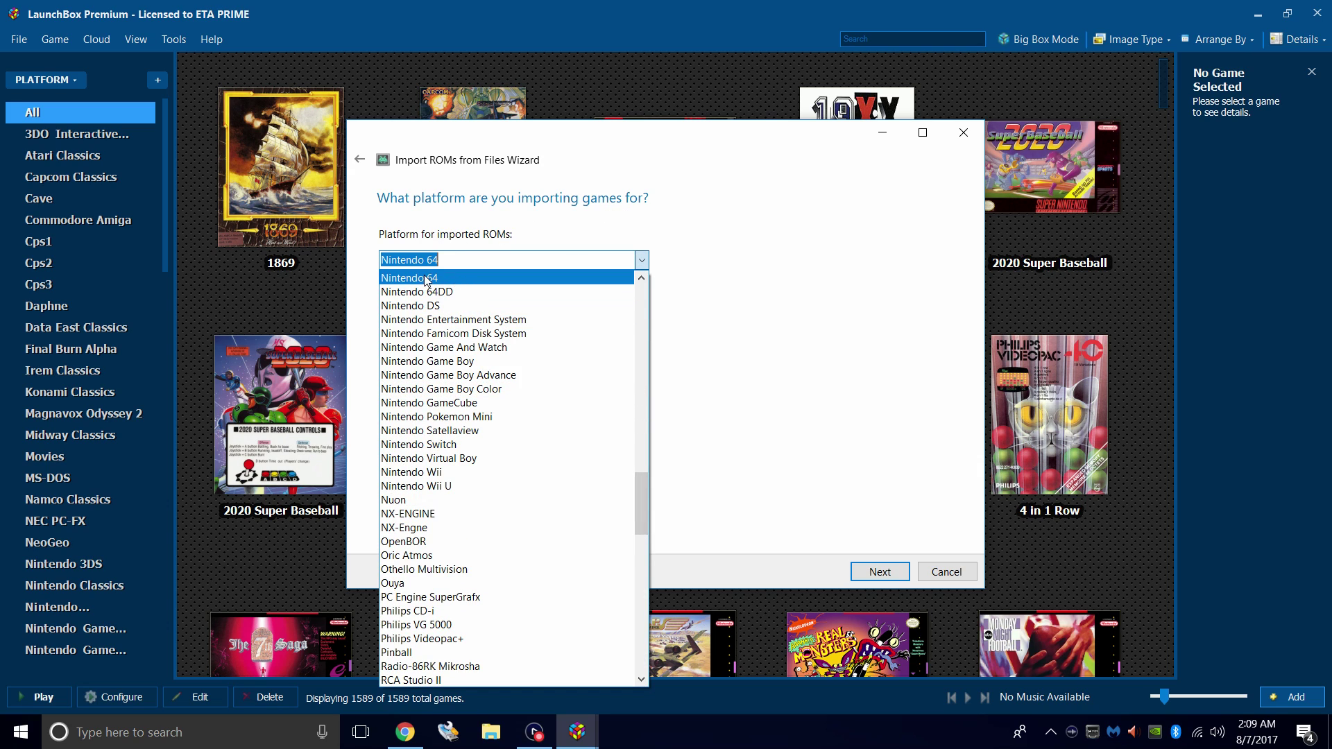
{"action": "left_click", "coordinate": [424, 277]}
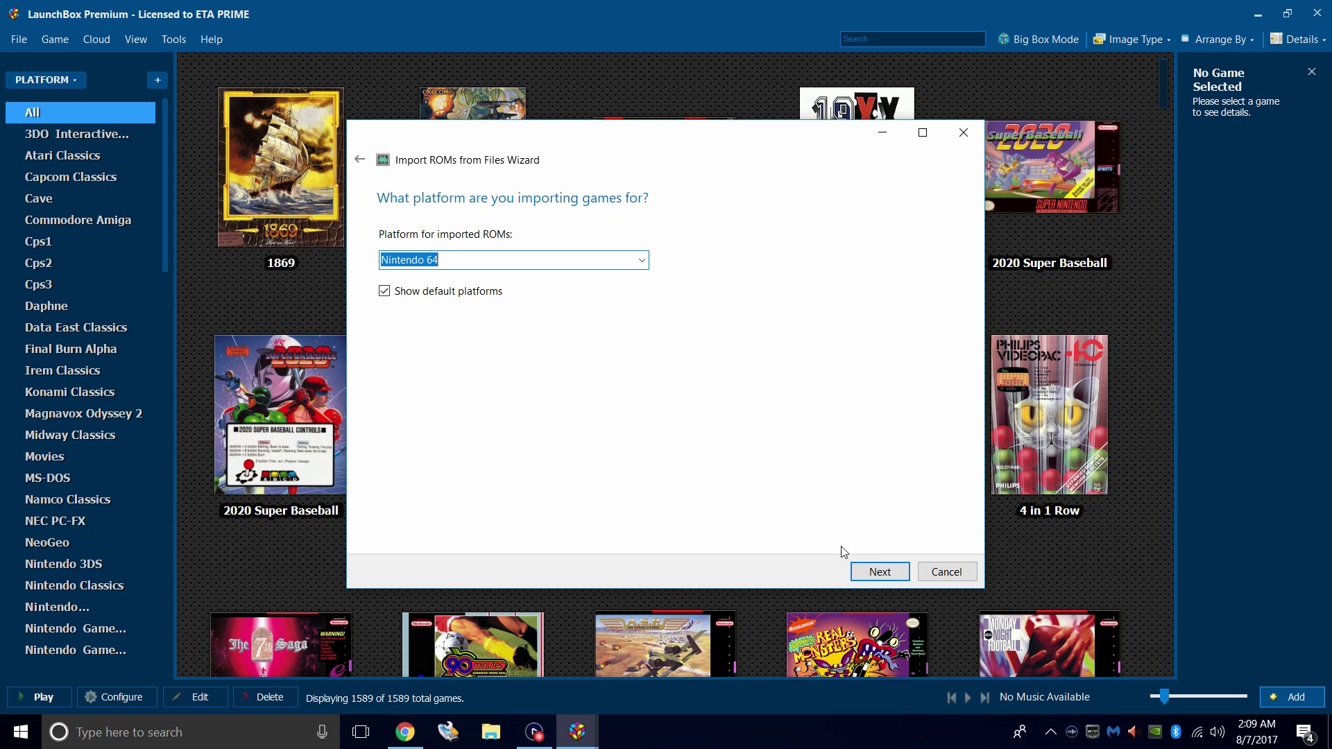
{"action": "left_click", "coordinate": [890, 576]}
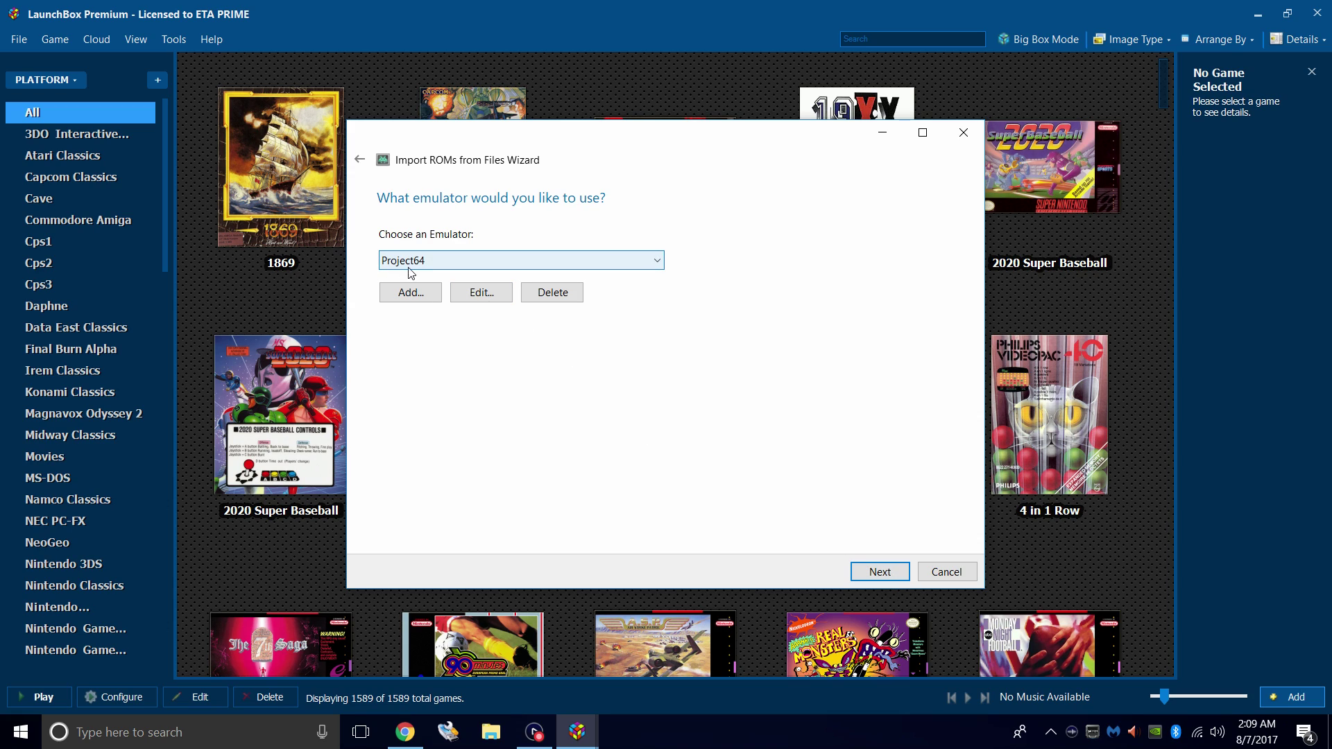
{"action": "left_click", "coordinate": [657, 262]}
{"action": "left_click", "coordinate": [430, 459]}
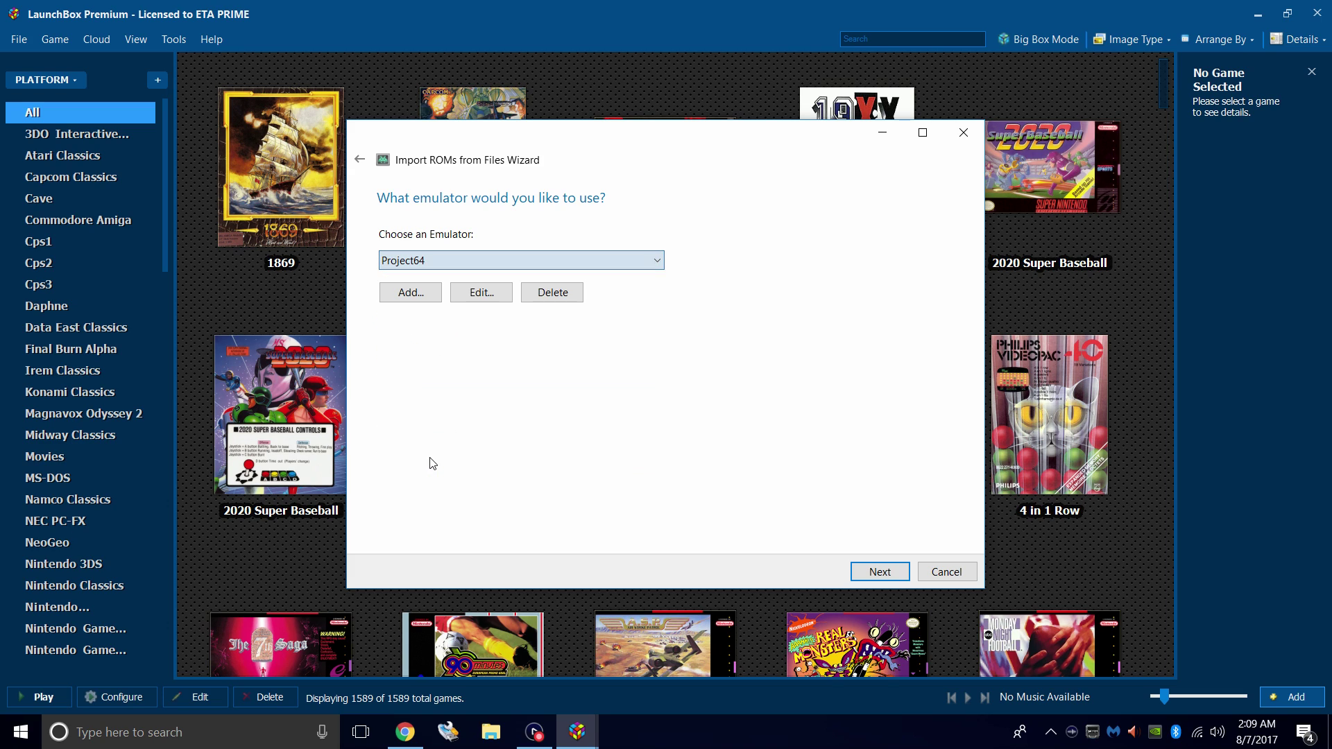
{"action": "left_click", "coordinate": [879, 574]}
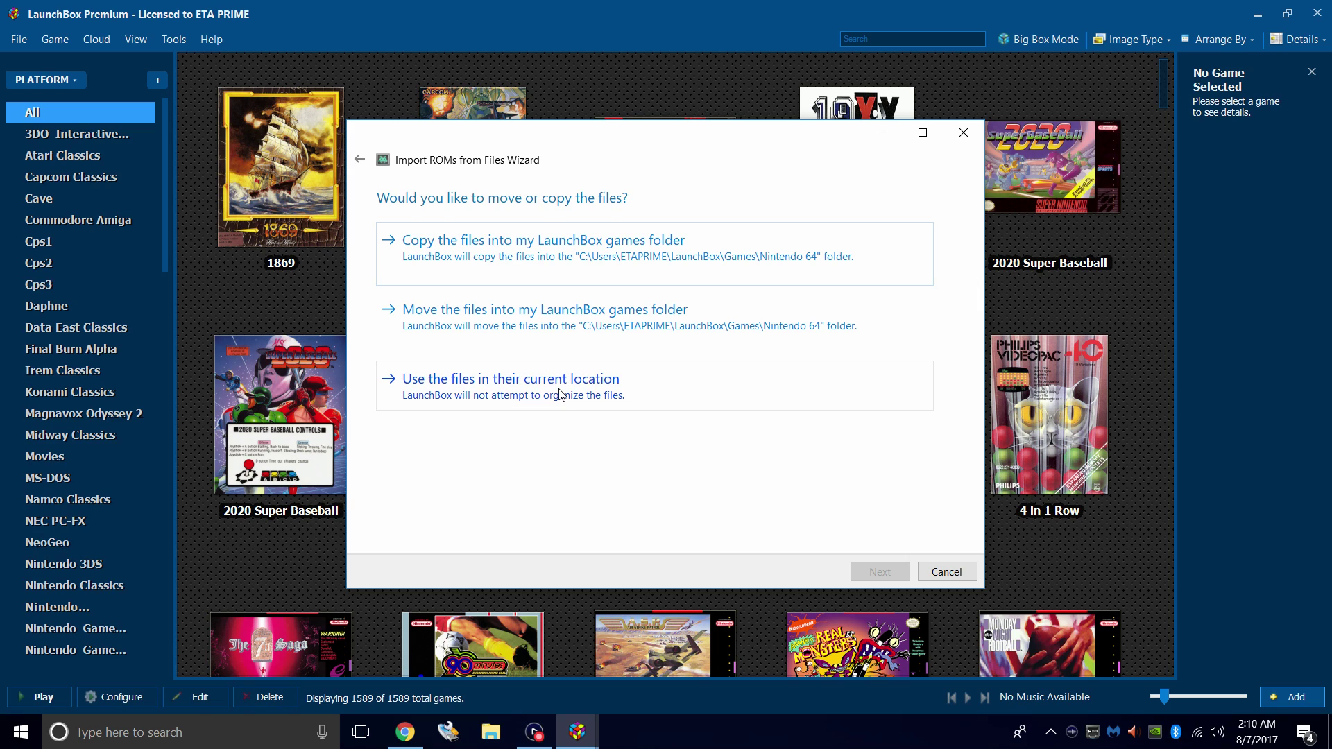
Use the ROM files in their current location and accept the preset metadata, image, EmuMovies media and custom import options.
{"action": "left_click", "coordinate": [566, 382]}
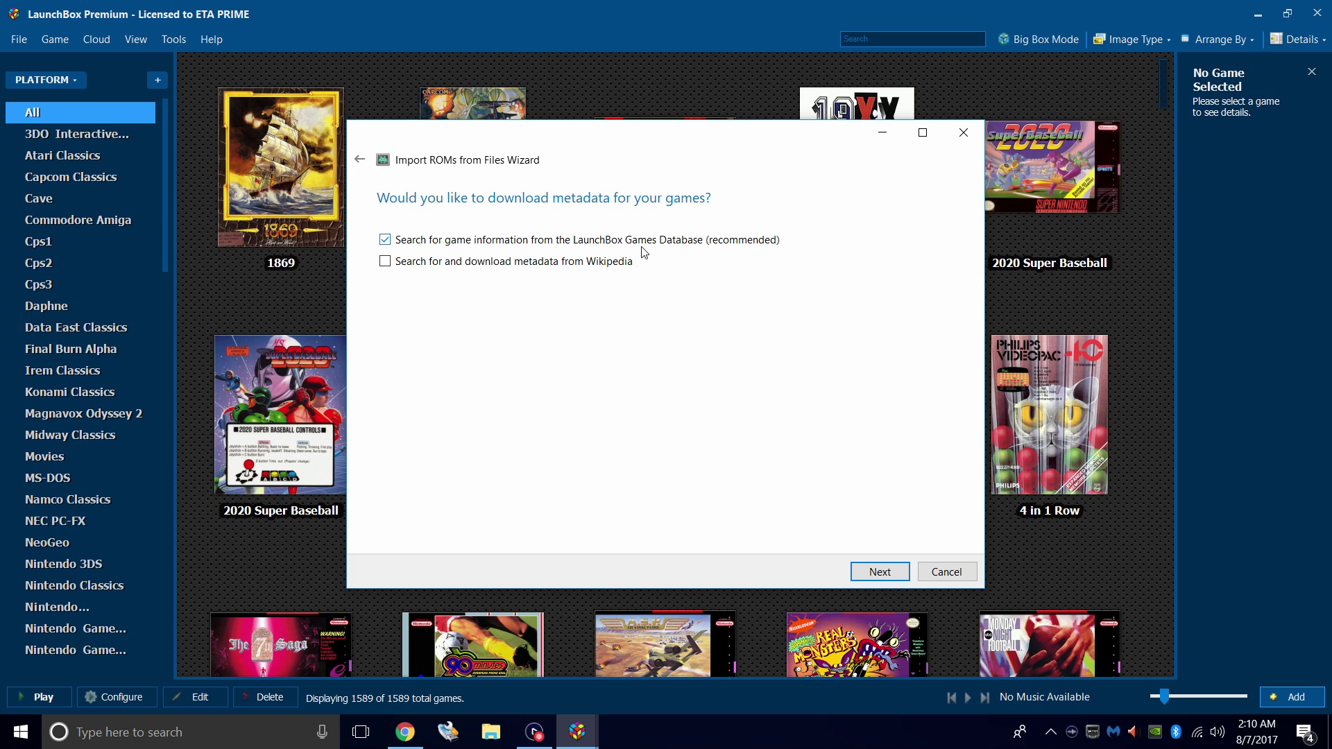
{"action": "left_click", "coordinate": [878, 571]}
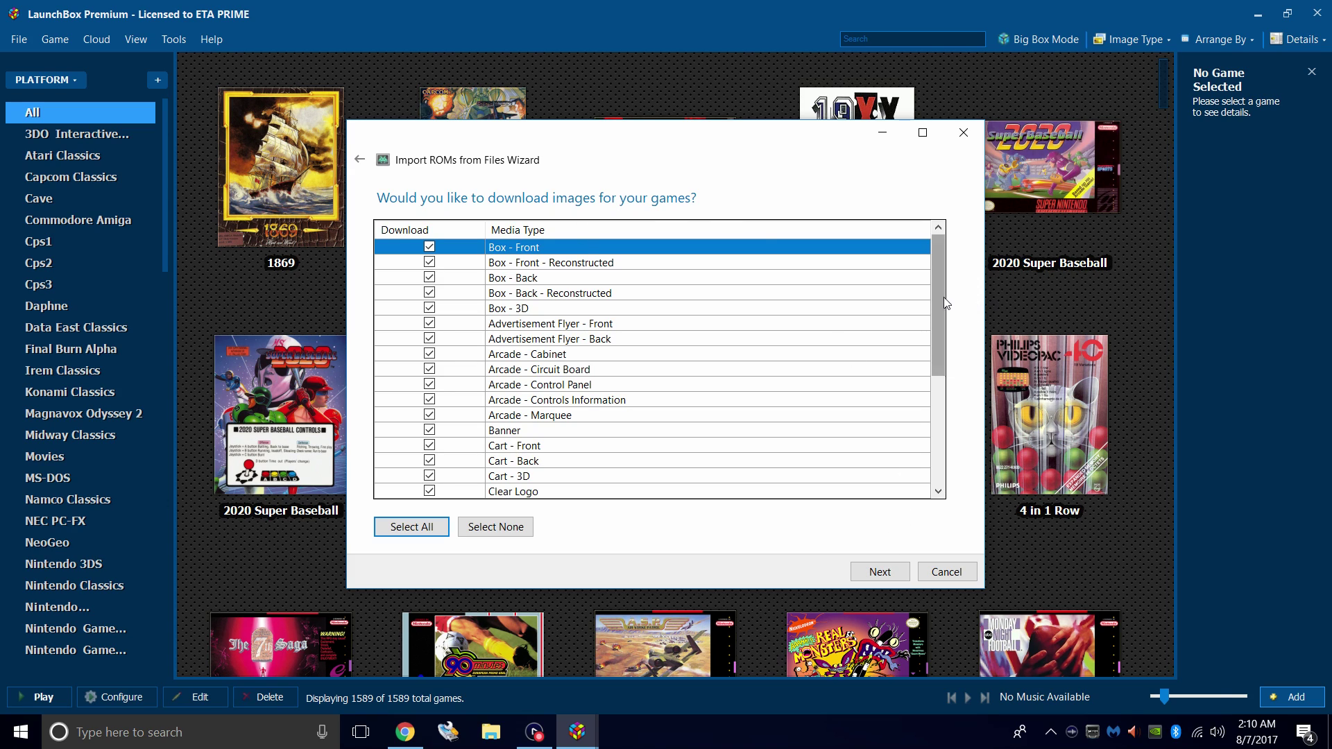
{"action": "mouse_move", "coordinate": [943, 335]}
{"action": "left_mouse_down"}
{"action": "mouse_move", "coordinate": [958, 464]}
{"action": "mouse_move", "coordinate": [933, 322]}
{"action": "left_mouse_up"}
{"action": "left_click", "coordinate": [881, 571]}
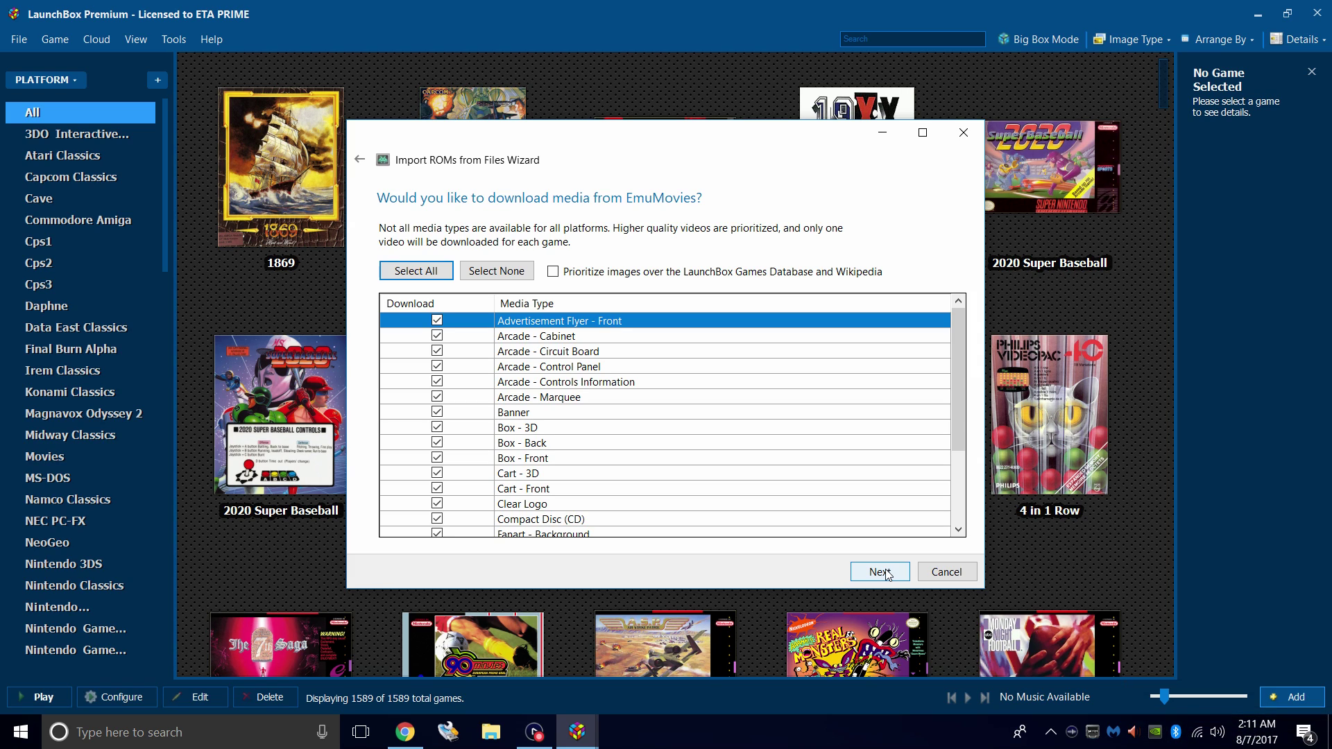
{"action": "left_click", "coordinate": [888, 574]}
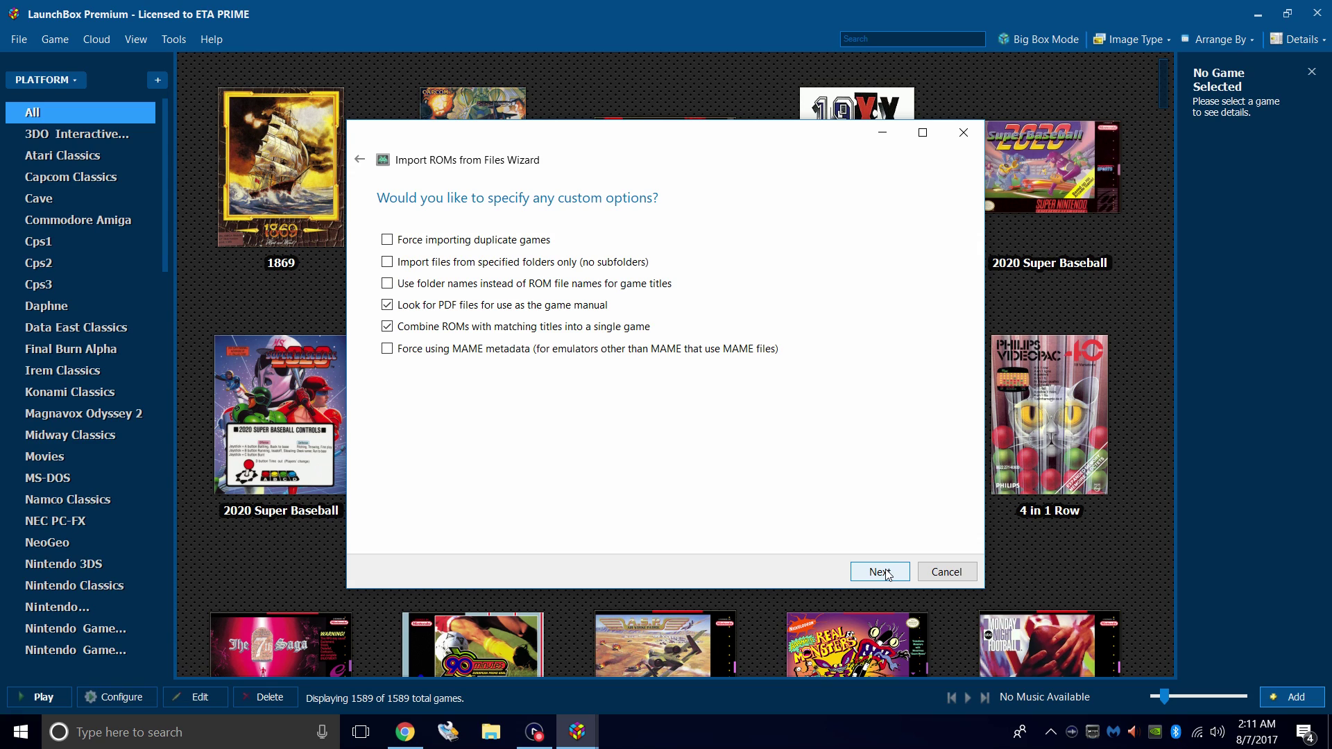
{"action": "left_click", "coordinate": [886, 573]}
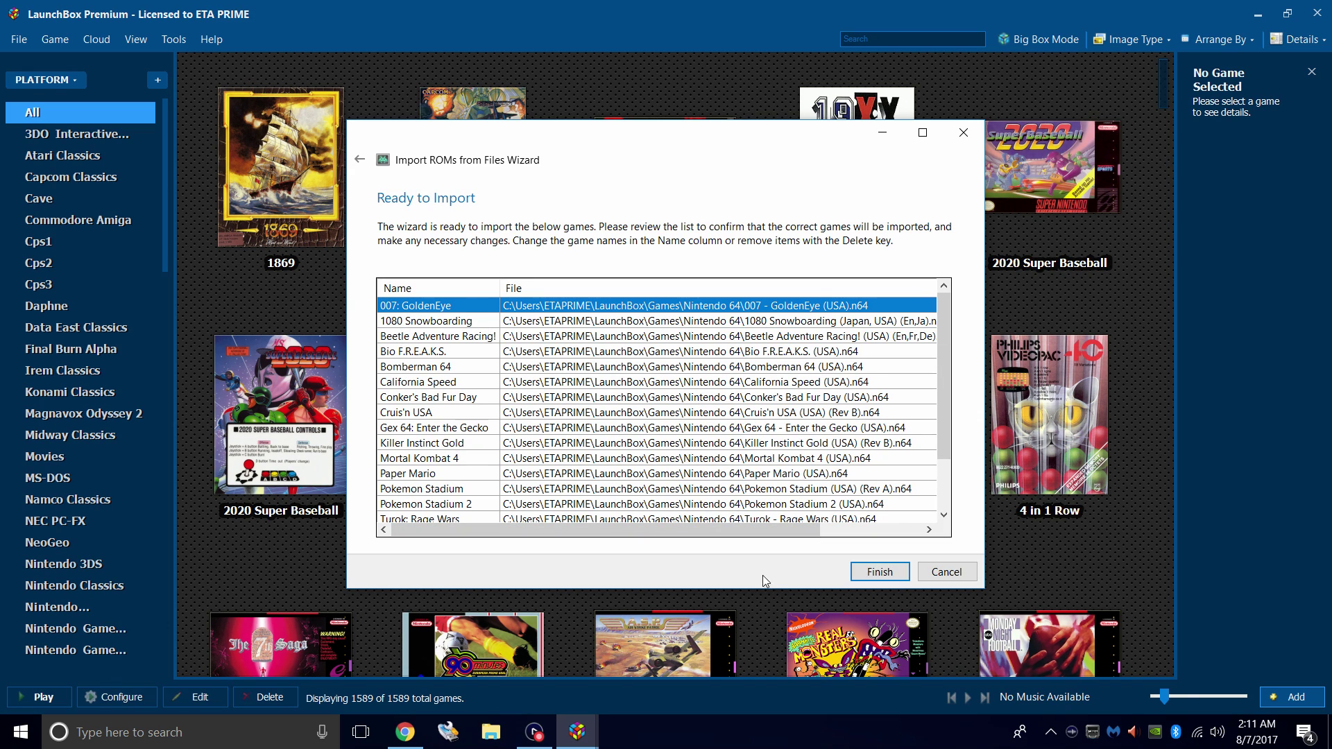
Review the file extensions in the list of games, finish the import, and dismiss the completion message.
{"action": "left_click_drag", "start_coordinate": [749, 529], "coordinate": [874, 538]}
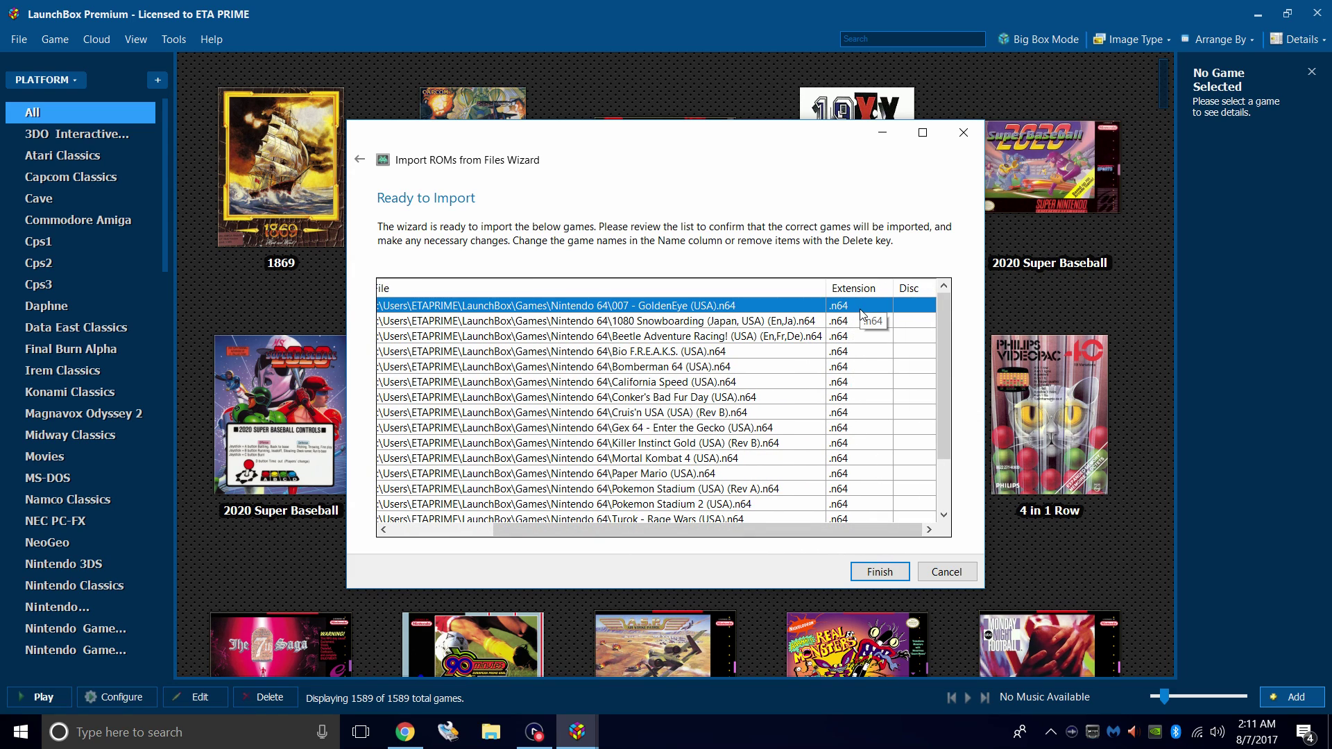
{"action": "left_click", "coordinate": [880, 572]}
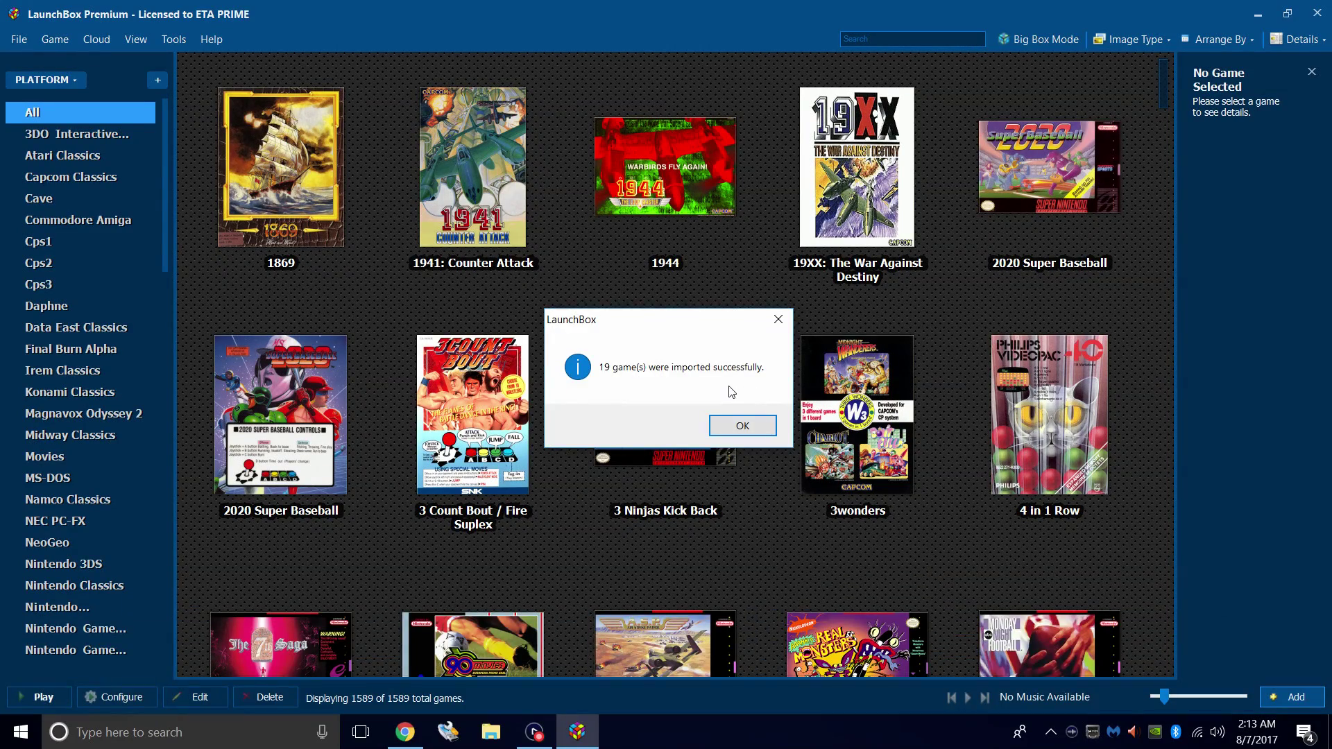
{"action": "left_click", "coordinate": [742, 425]}
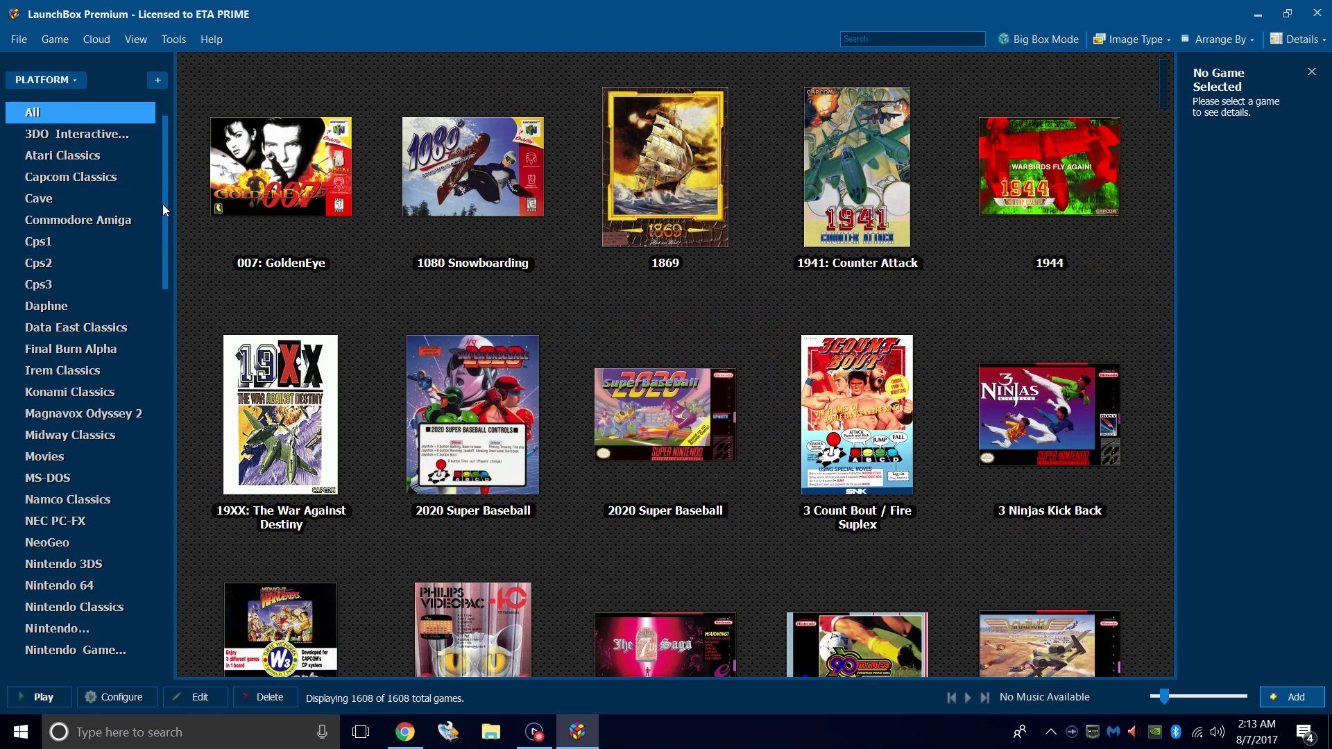
Show the Nintendo 64 platform's games and launch 007: GoldenEye.
{"action": "left_click_drag", "start_coordinate": [164, 206], "coordinate": [167, 327]}
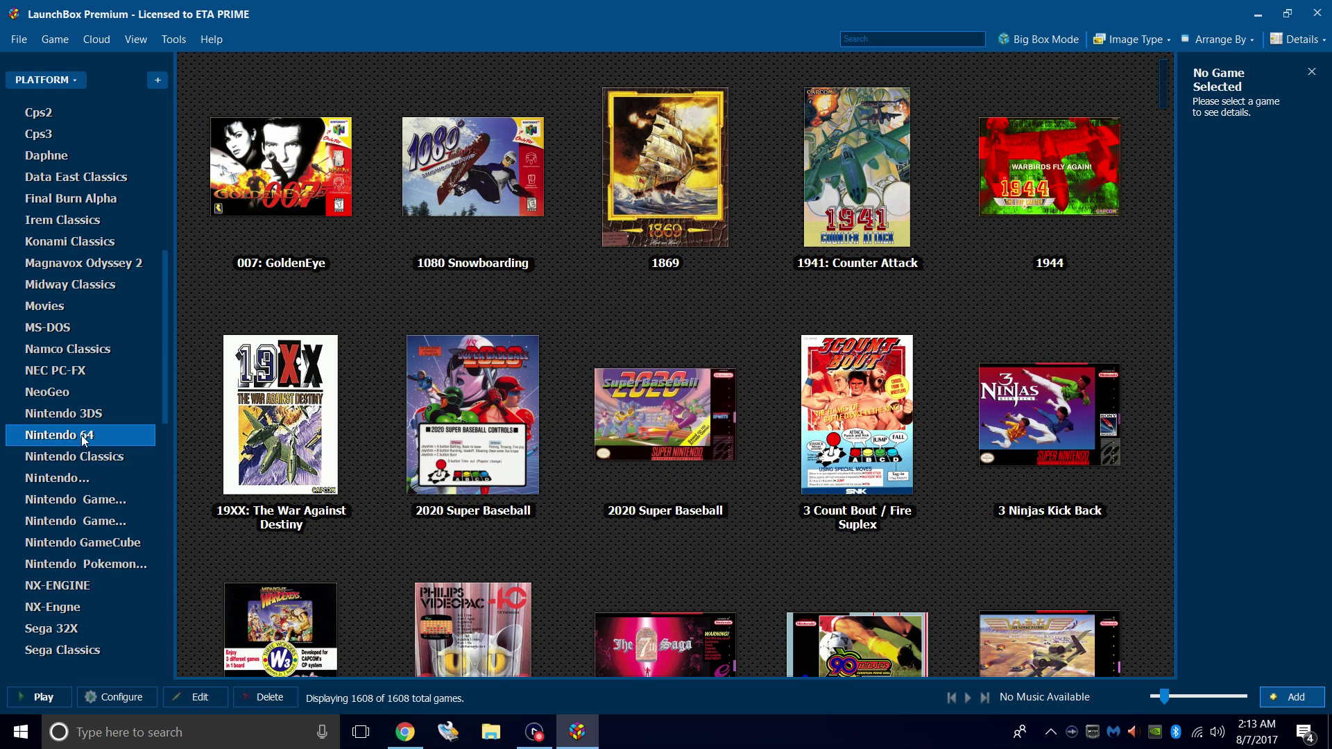
{"action": "left_click", "coordinate": [81, 435]}
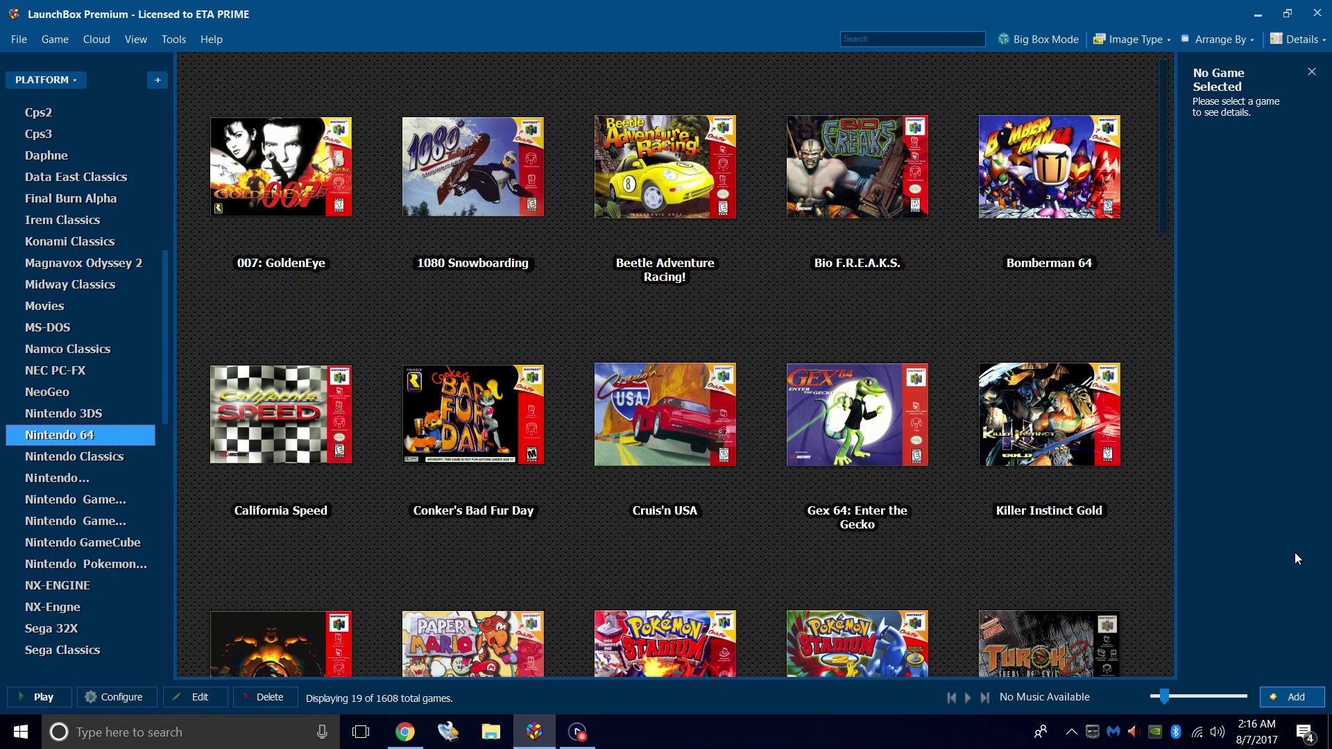
{"action": "double_click", "coordinate": [289, 169]}
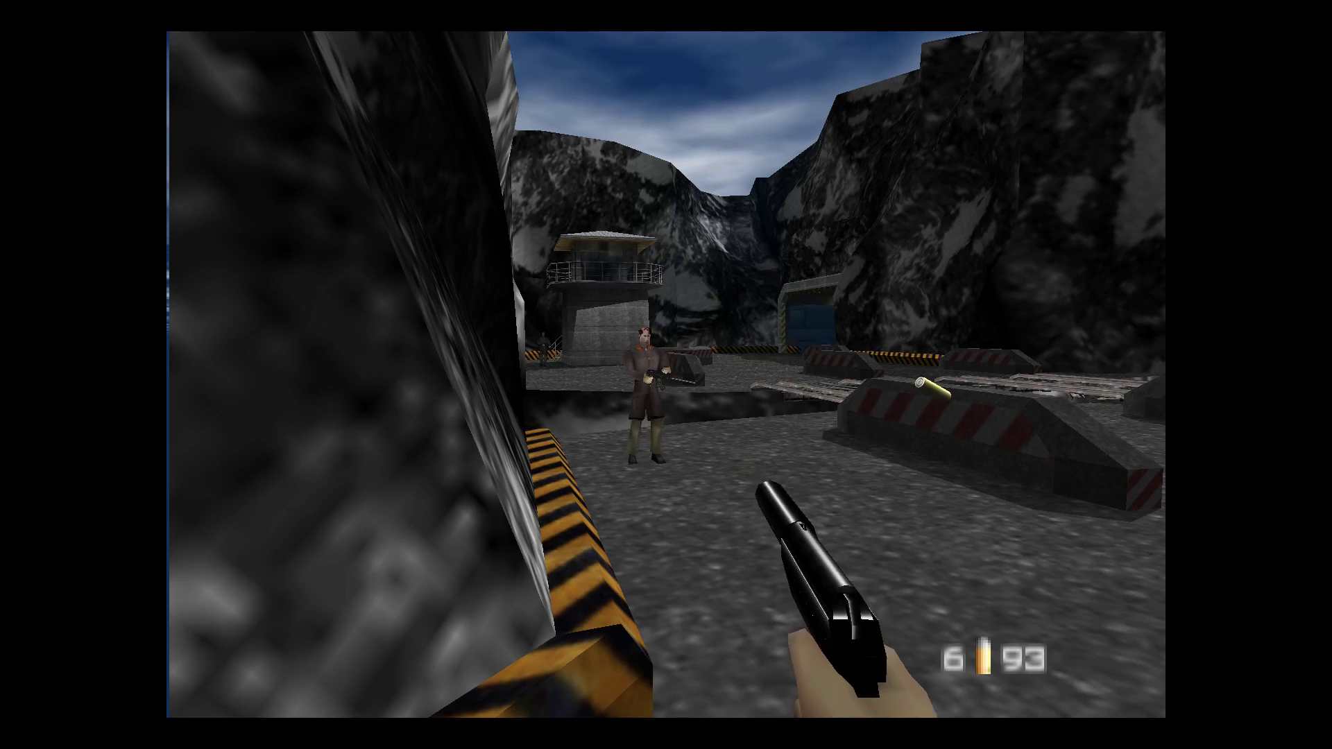
{"action": "key", "text": "z"}
{"action": "key", "text": "z"}
{"action": "key", "text": "z"}
{"action": "key", "text": "z"}
{"action": "key", "text": "Right"}
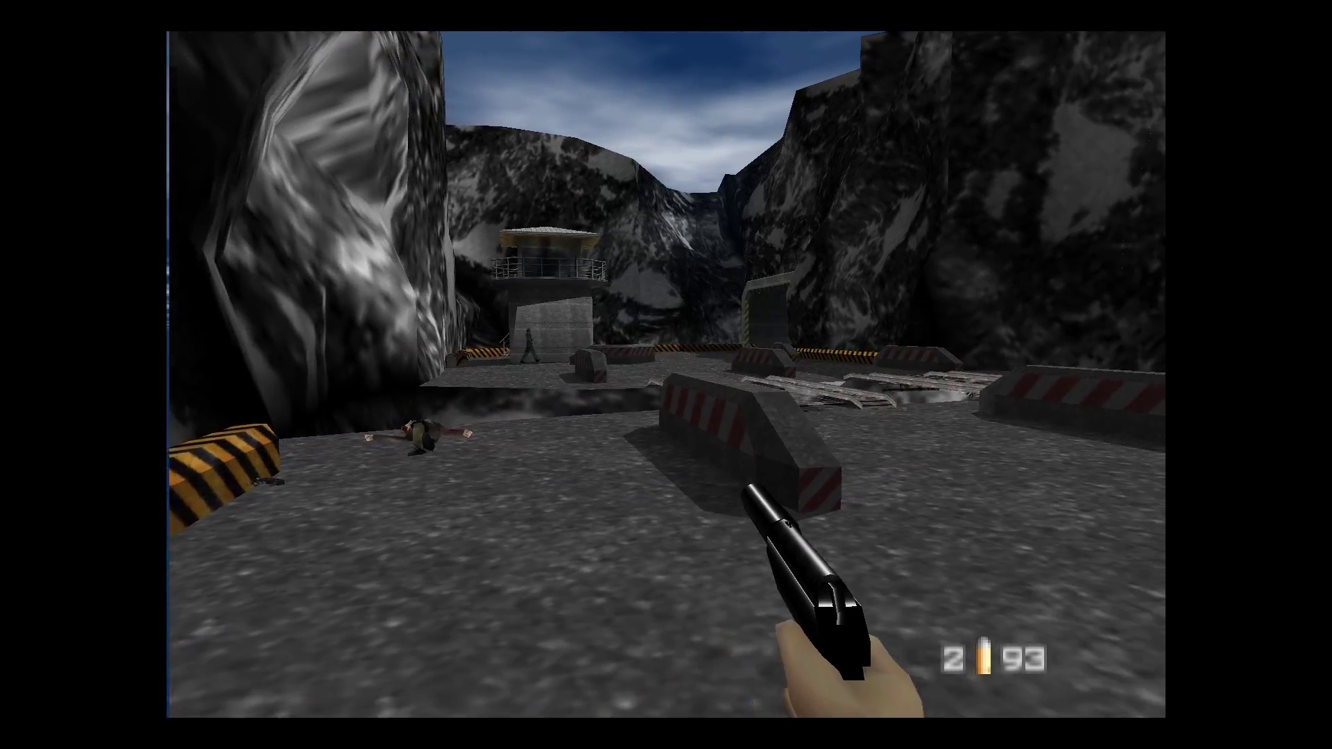
{"action": "key", "text": "Right"}
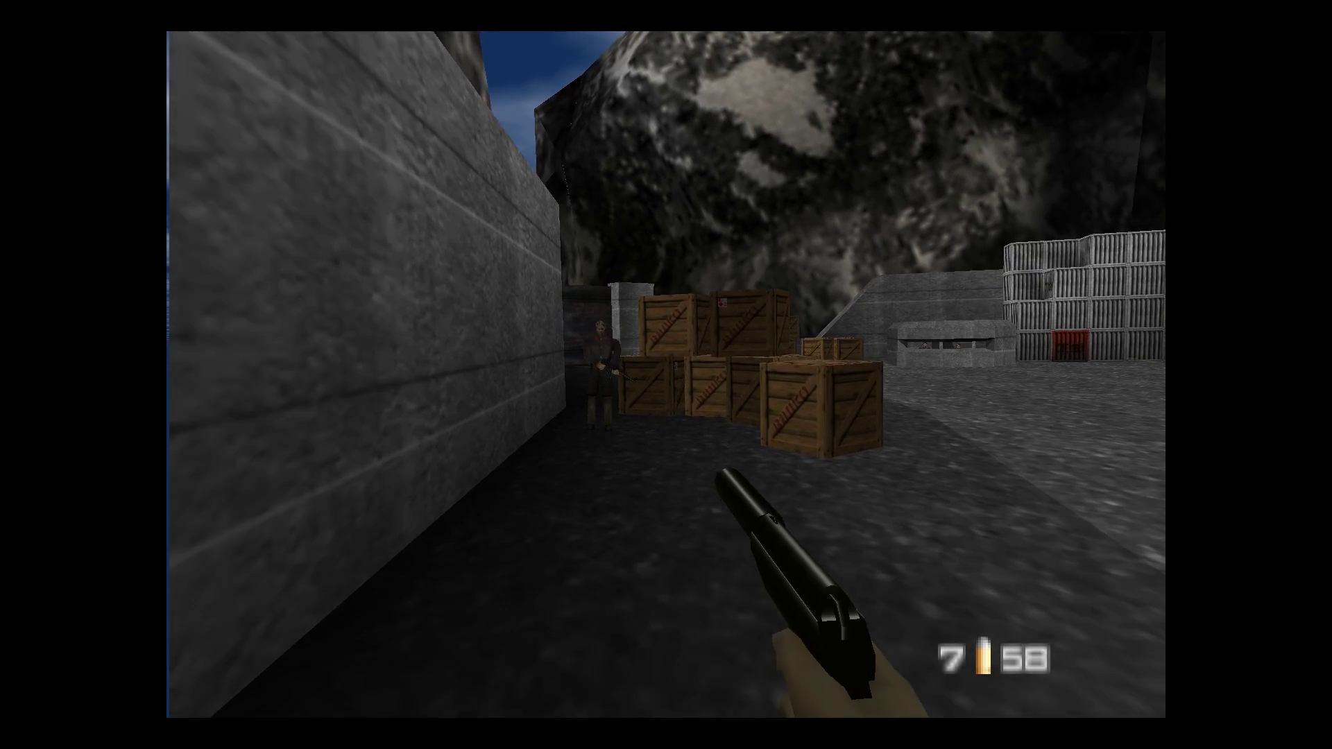
{"action": "key", "text": "Up"}
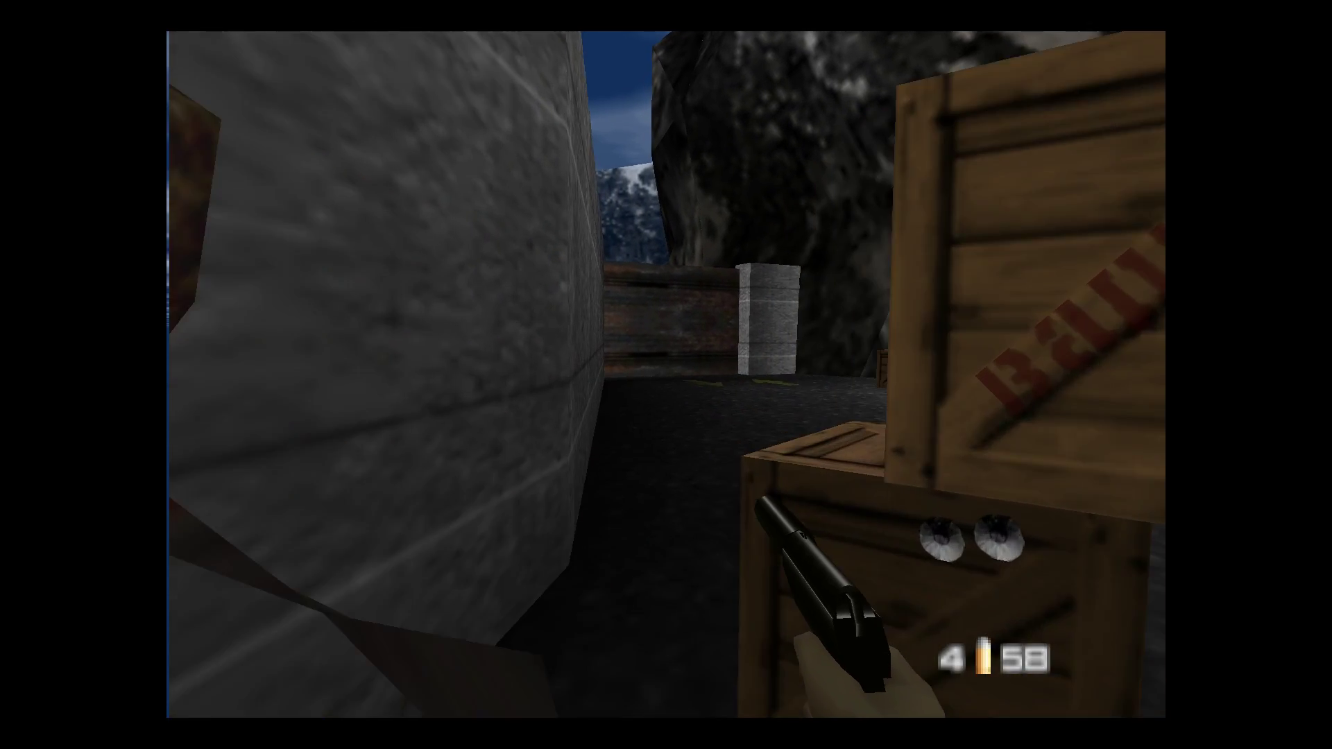
{"action": "key", "text": "Up"}
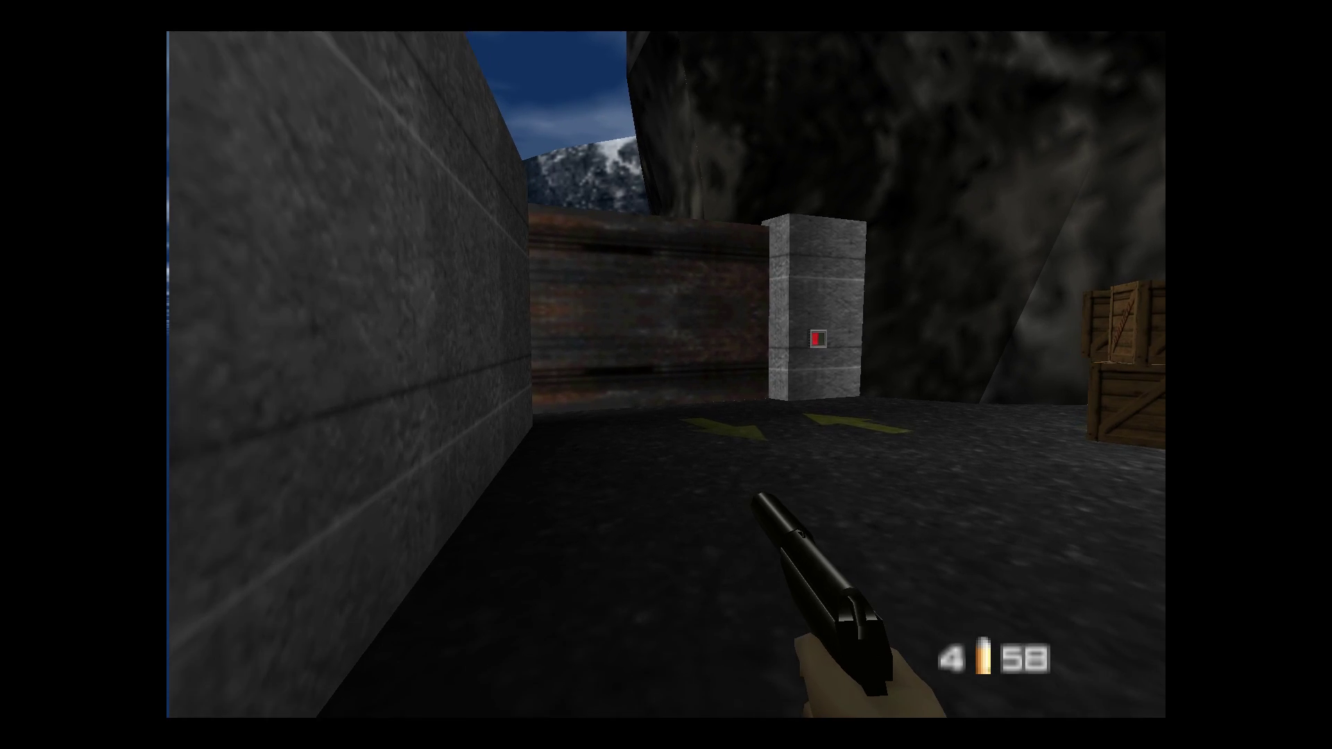
{"action": "key", "text": "Right"}
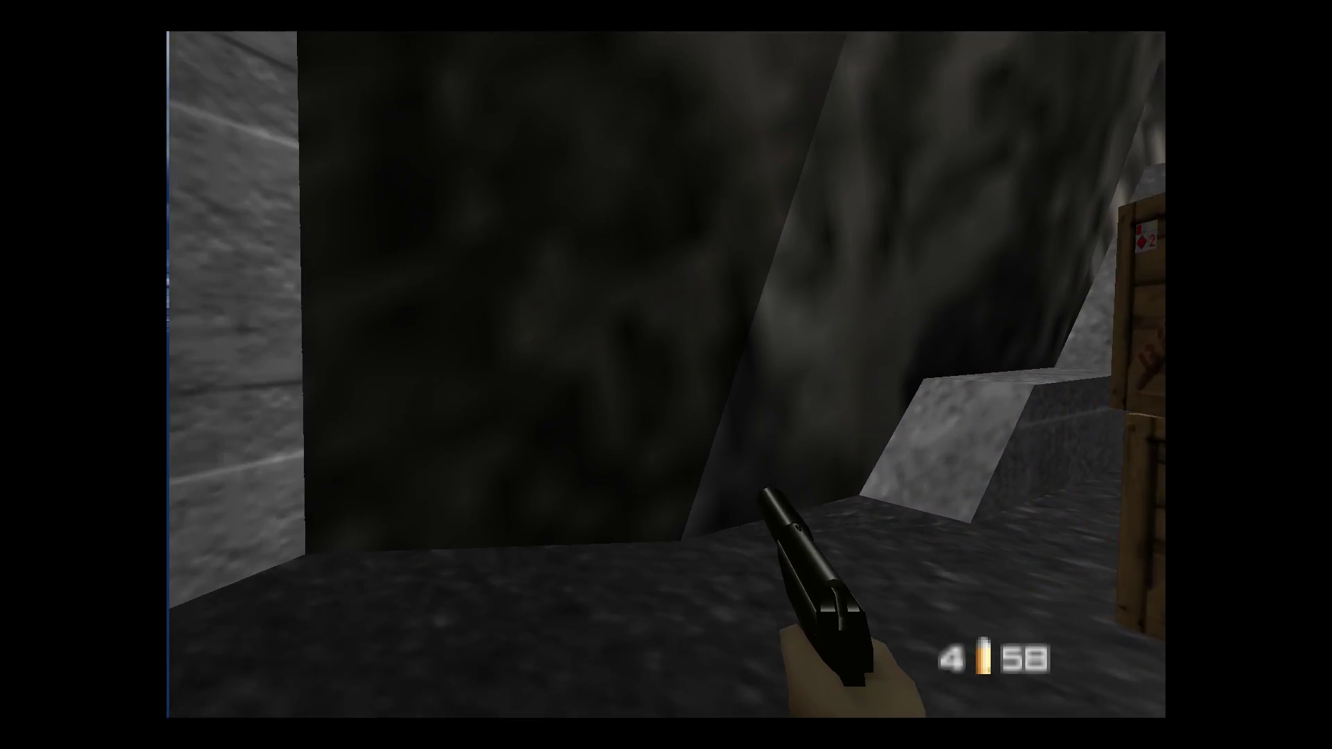
{"action": "key", "text": "Right"}
{"action": "key", "text": "z"}
{"action": "key", "text": "z"}
{"action": "key", "text": "z"}
{"action": "key", "text": "z"}
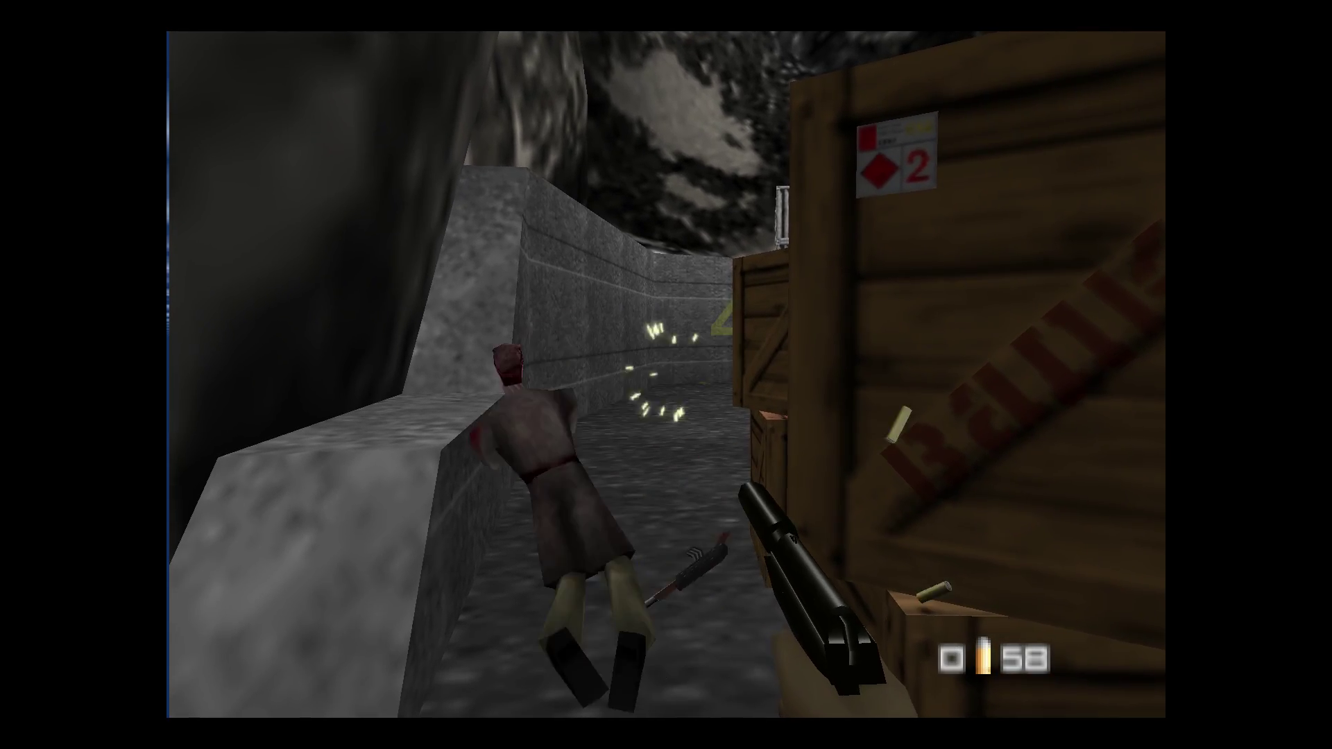
{"action": "key", "text": "Up"}
{"action": "key", "text": "Up"}
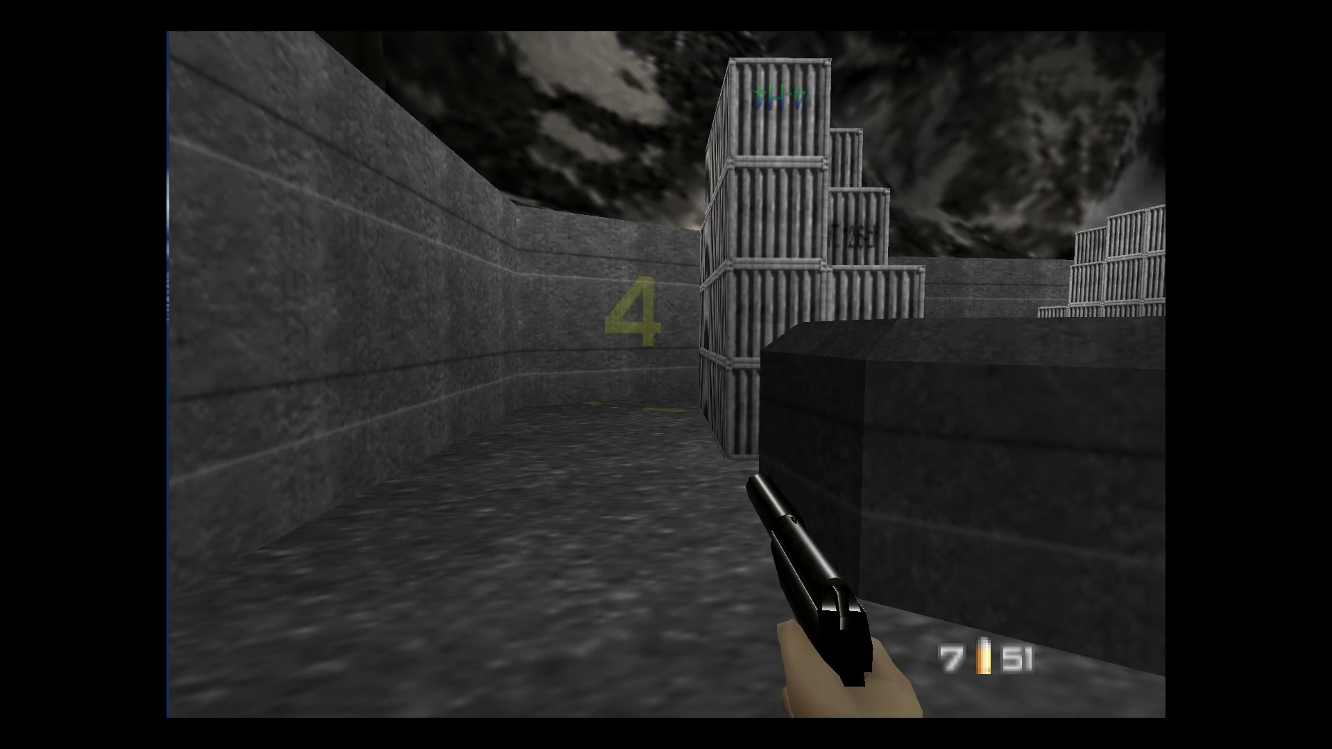
{"action": "key", "text": "Right"}
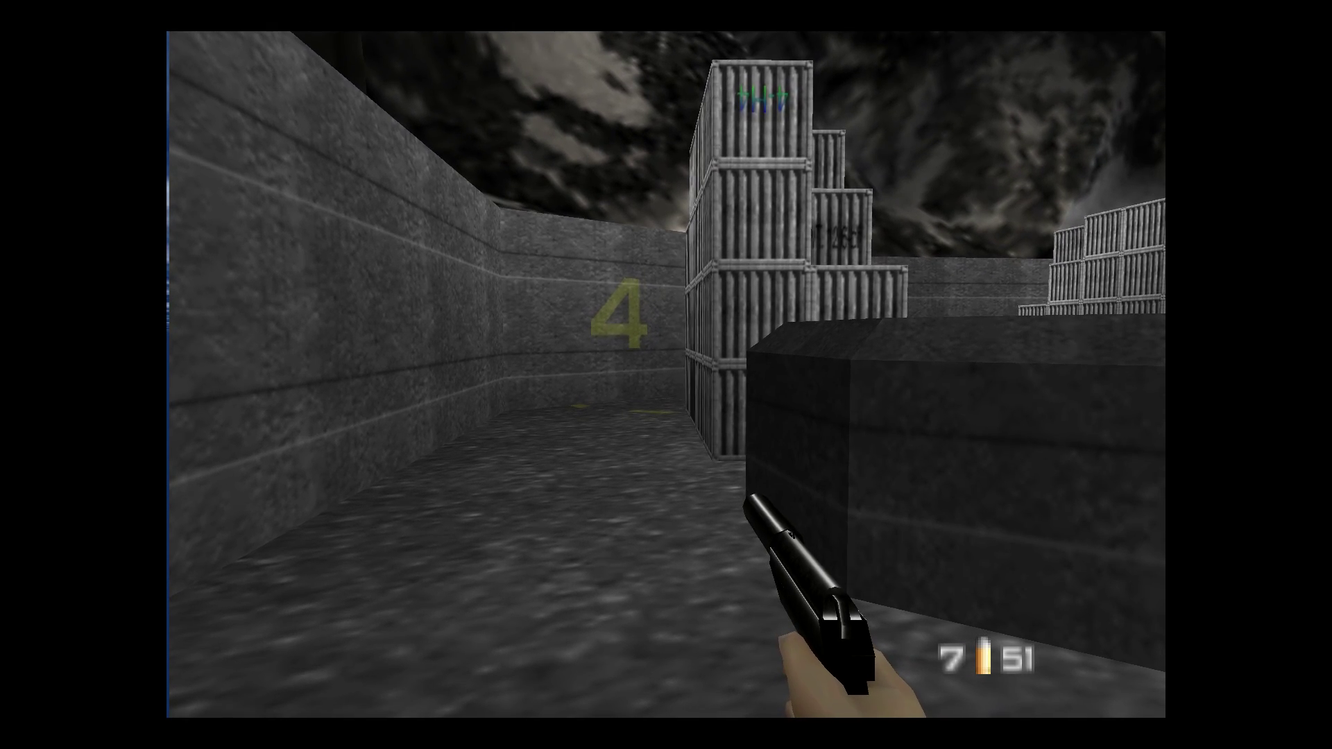
{"action": "key", "text": "Left"}
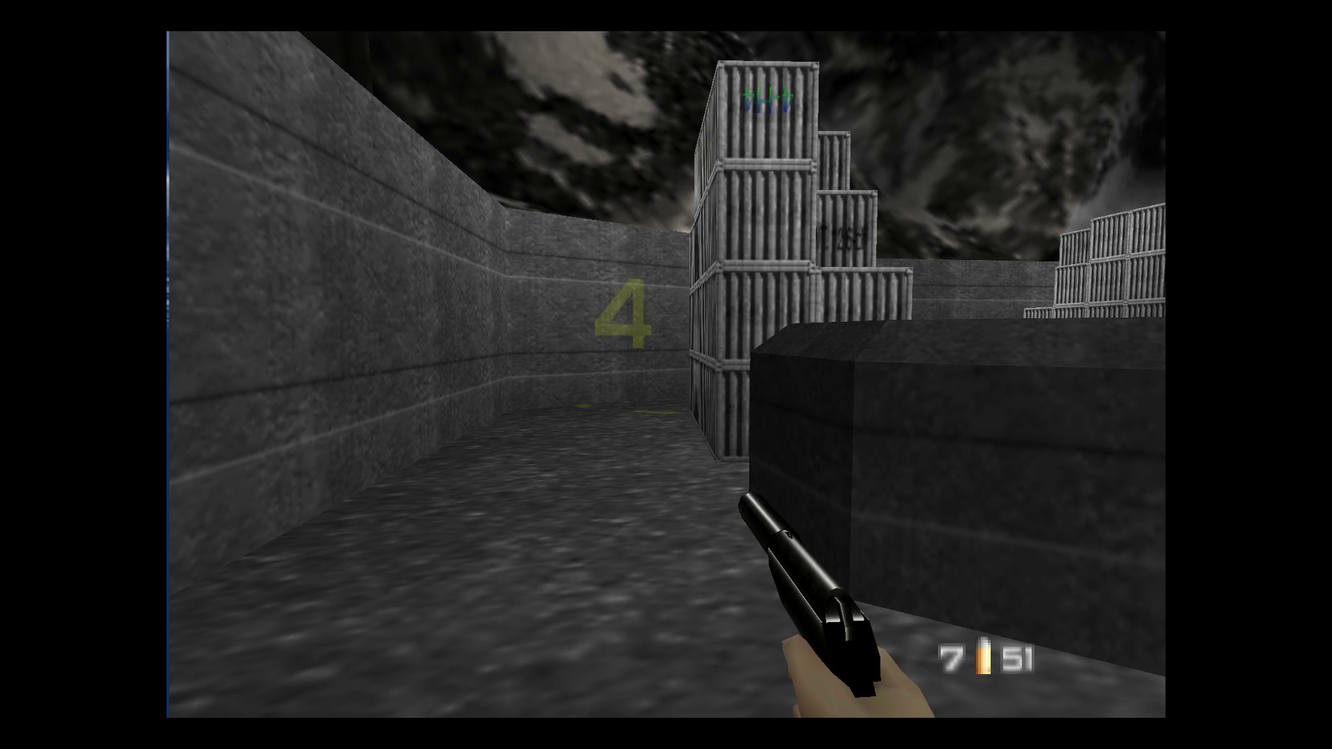
{"action": "key", "text": "Right"}
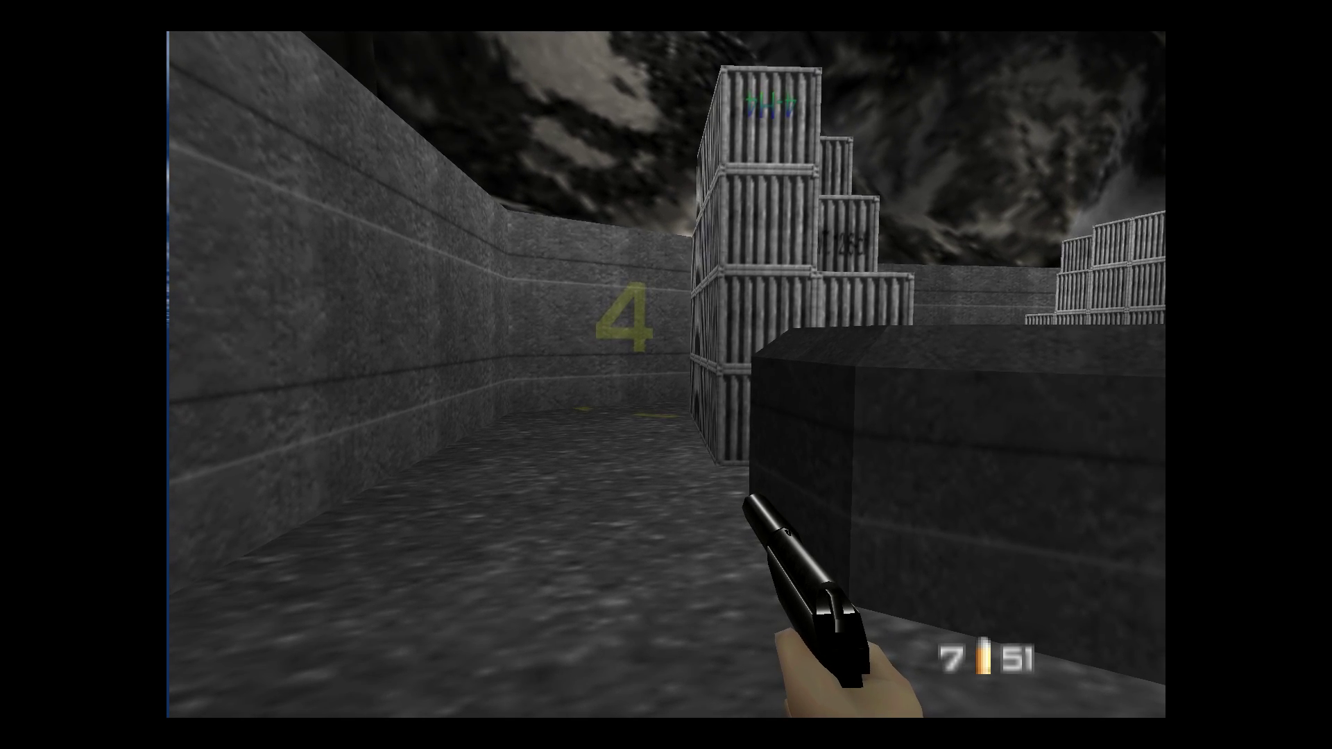